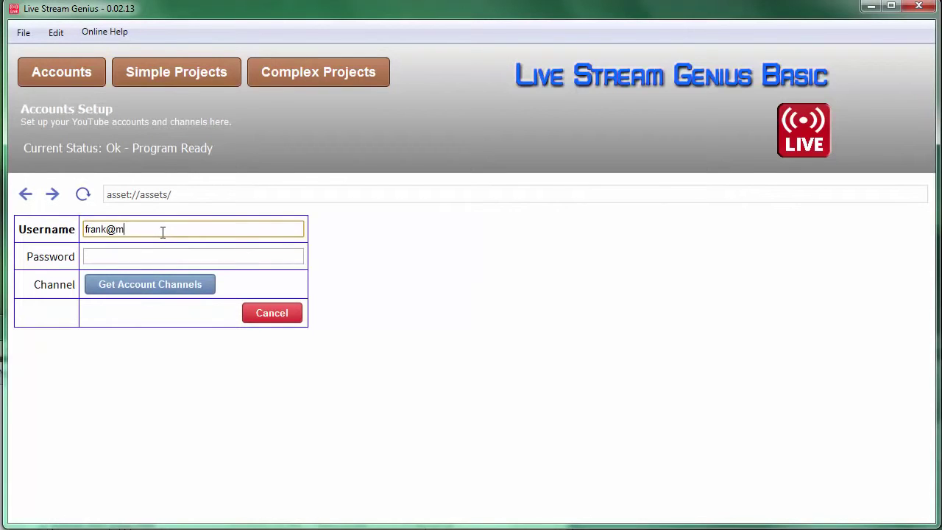
# Enter the YouTube account's e-mail username and password.
pyautogui.write('ollegemail.com')
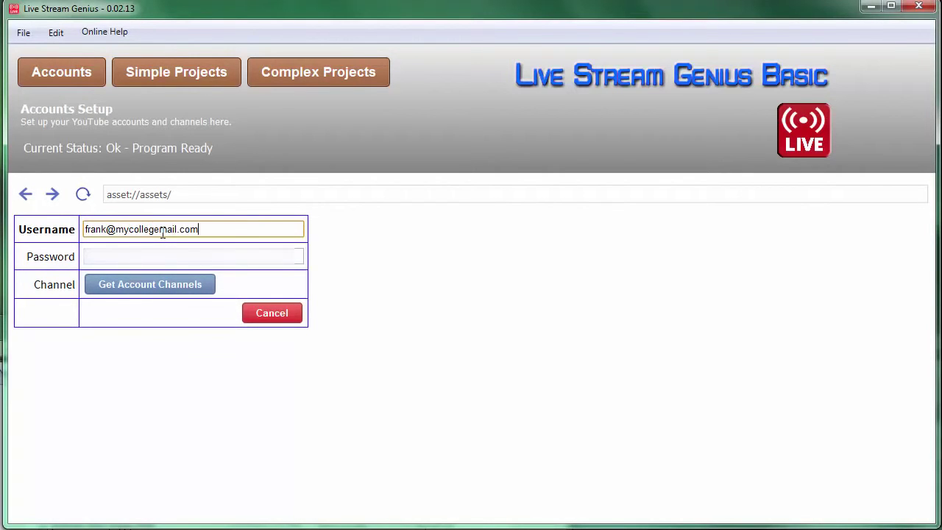
pyautogui.press('Tab')
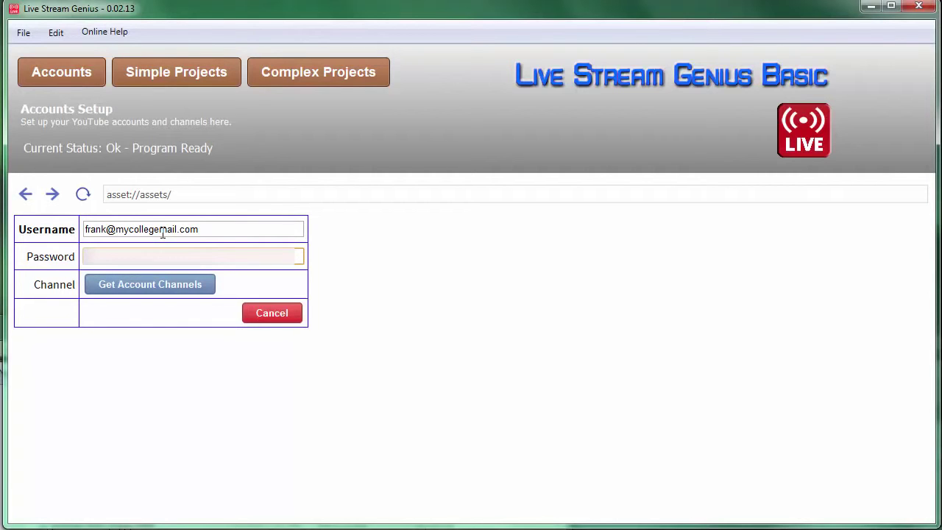
pyautogui.write('***')
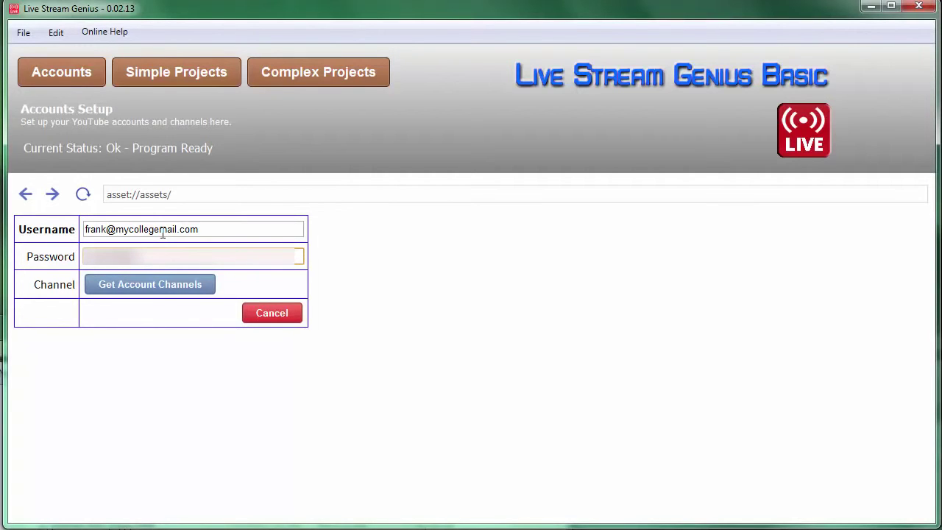
# Sign in to fetch the account's channels, choose Test Channel, and save the login.
pyautogui.click(159, 287)
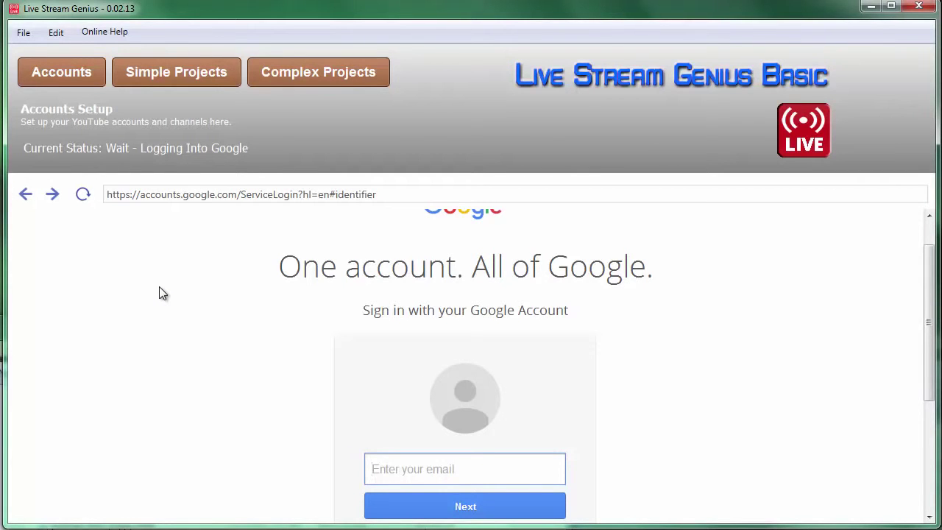
pyautogui.hotkey('ctrl', 'v')
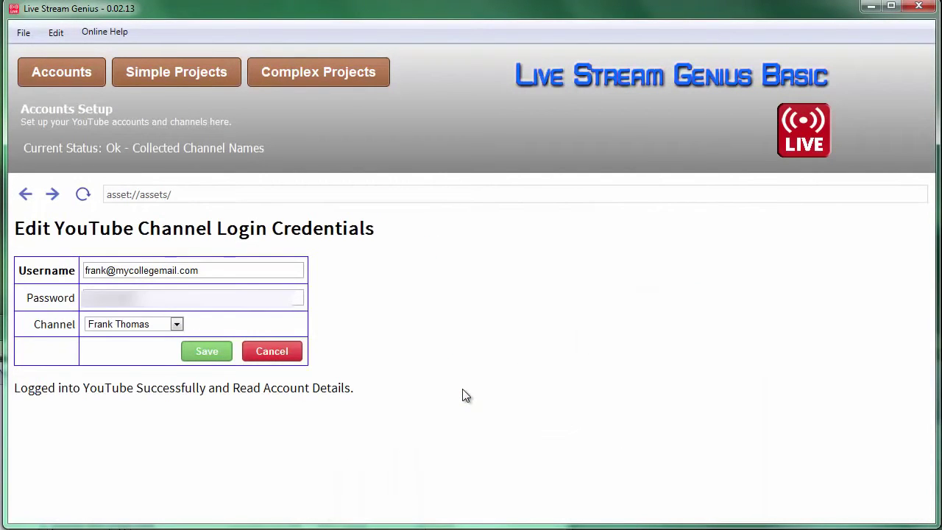
pyautogui.click(176, 324)
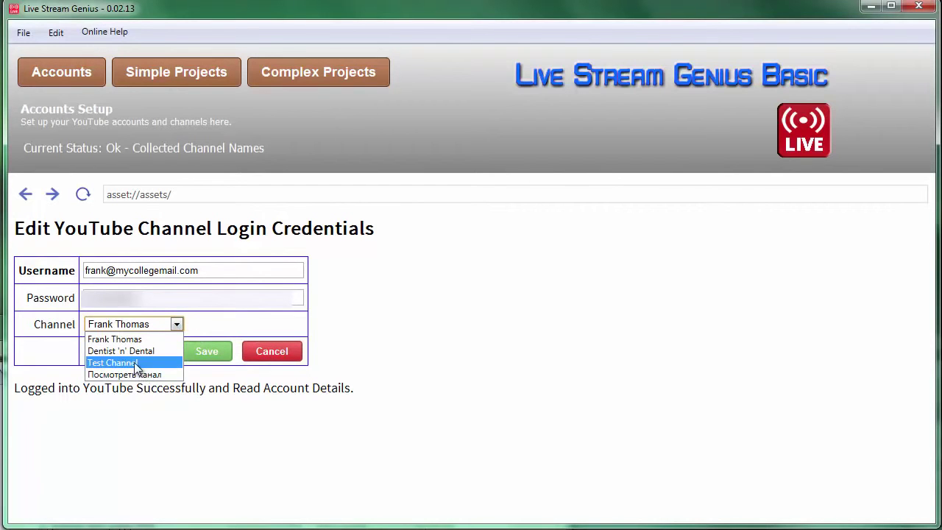
pyautogui.click(134, 362)
pyautogui.click(192, 354)
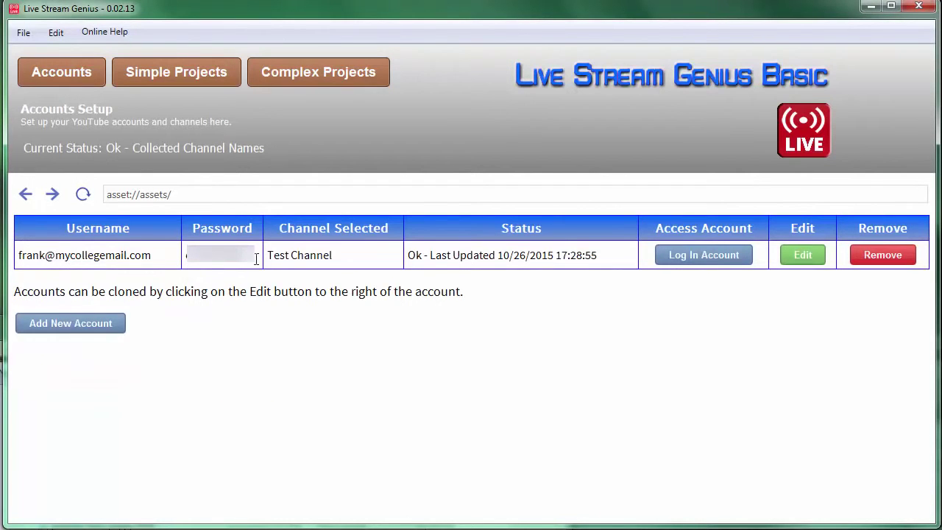
# Create a new simple project named 'okotoks alberta duct cleaning'.
pyautogui.click(213, 73)
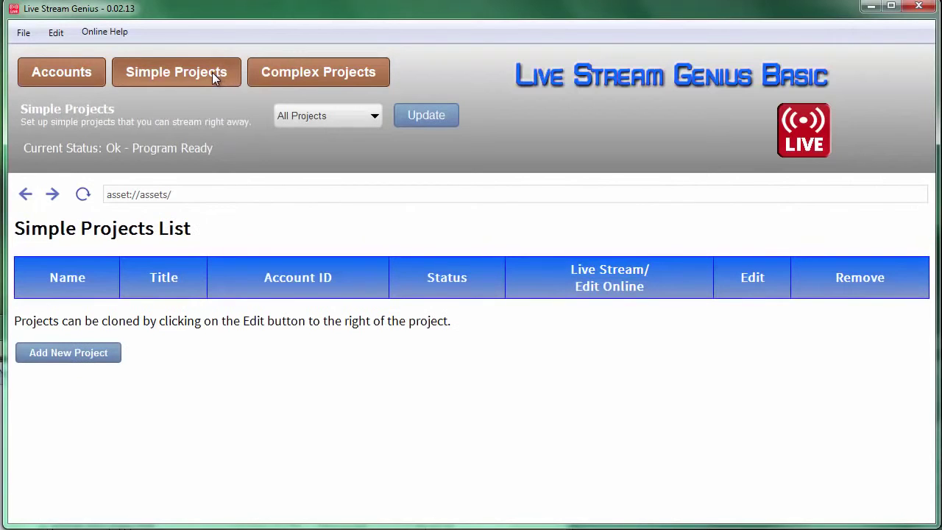
pyautogui.click(50, 353)
pyautogui.click(117, 273)
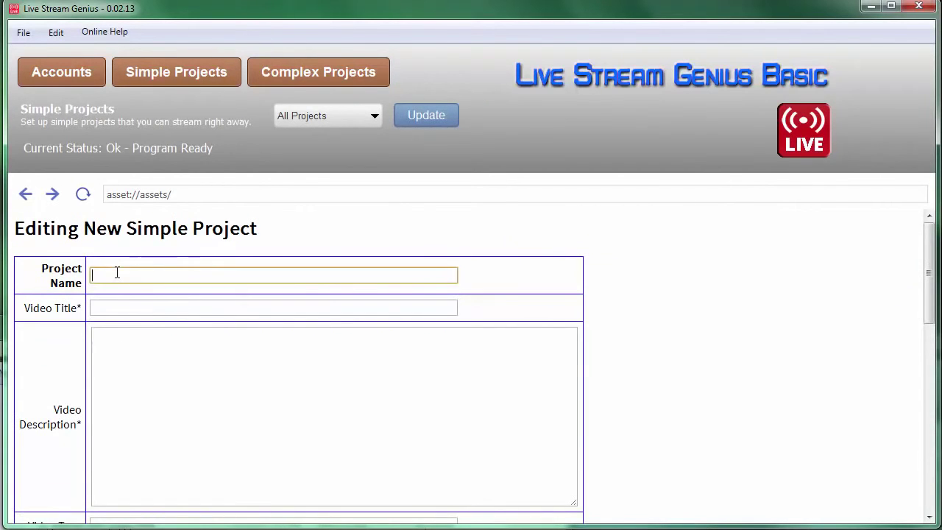
pyautogui.write('okotoks alberta duct cleaning')
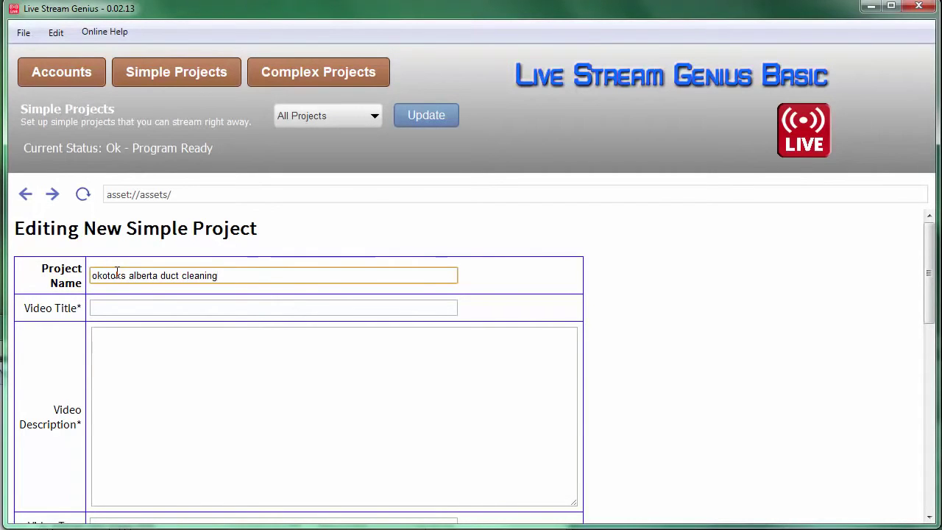
# Copy the project name into the Video Title and Video Description fields.
pyautogui.moveTo(231, 273); pyautogui.dragTo(70, 276)
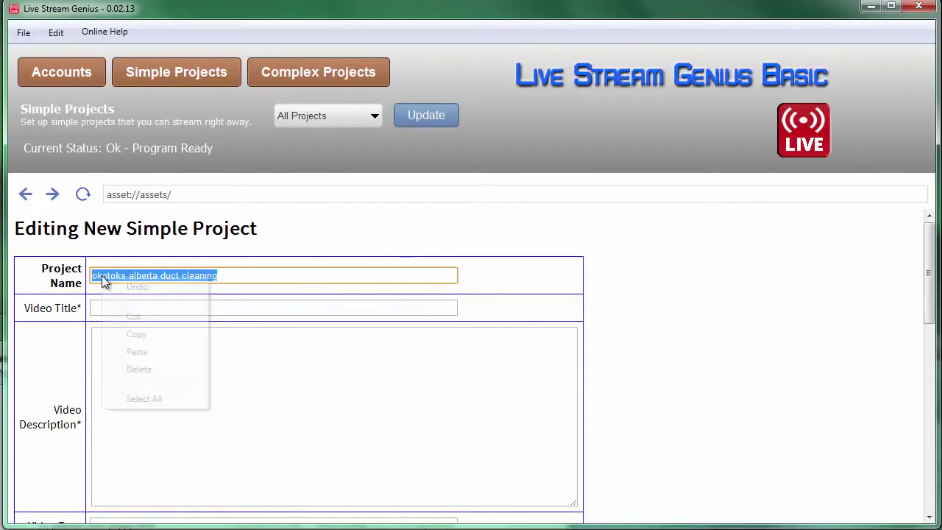
pyautogui.rightClick(101, 276)
pyautogui.click(132, 330)
pyautogui.click(107, 312)
pyautogui.rightClick(104, 312)
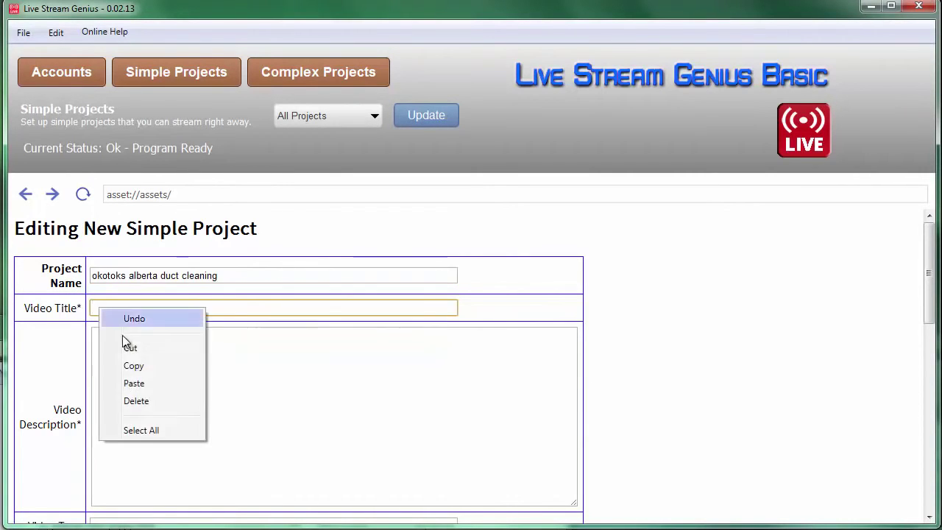
pyautogui.click(131, 383)
pyautogui.click(122, 370)
pyautogui.rightClick(121, 372)
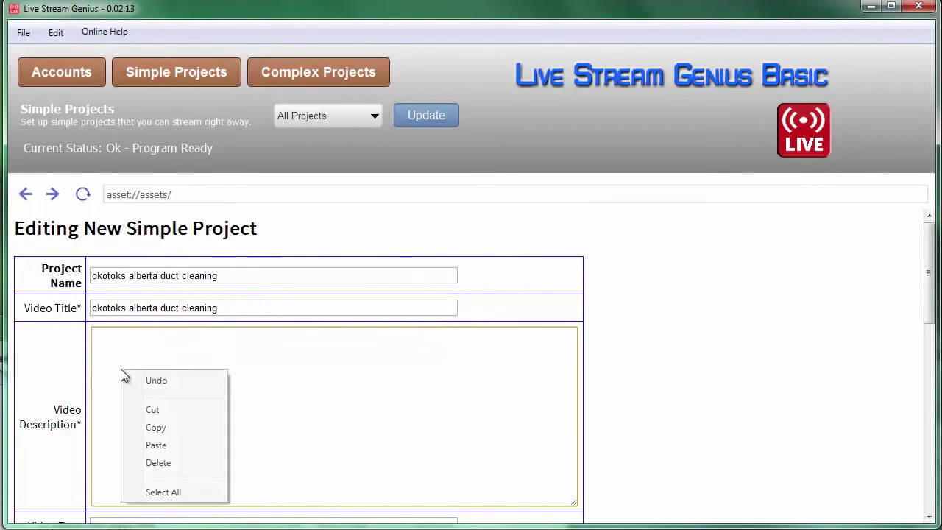
pyautogui.click(148, 444)
# Reword the description to 'looking for okotoks alberta duct cleaning services'.
pyautogui.click(96, 335)
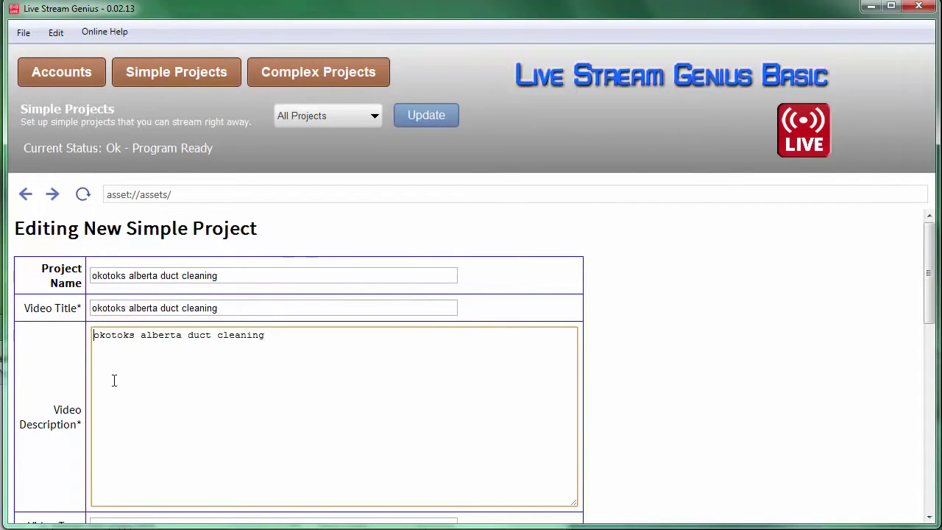
pyautogui.write('looking for')
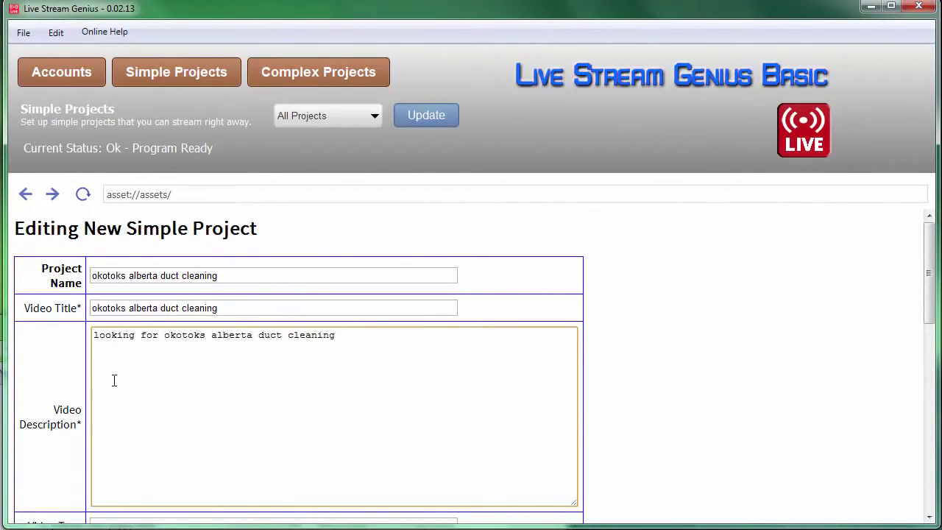
pyautogui.click(351, 338)
pyautogui.write('services.')
pyautogui.press('BackSpace')
# Wrap the description in {…|…} spintax, with a second variant saying 'professional' instead of 'services'.
pyautogui.click(95, 334)
pyautogui.write('{')
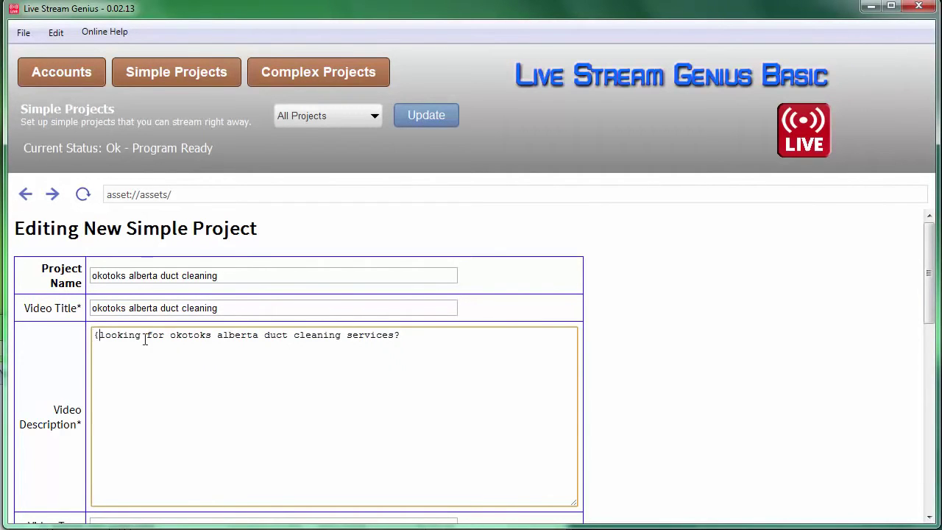
pyautogui.moveTo(98, 337); pyautogui.dragTo(412, 339)
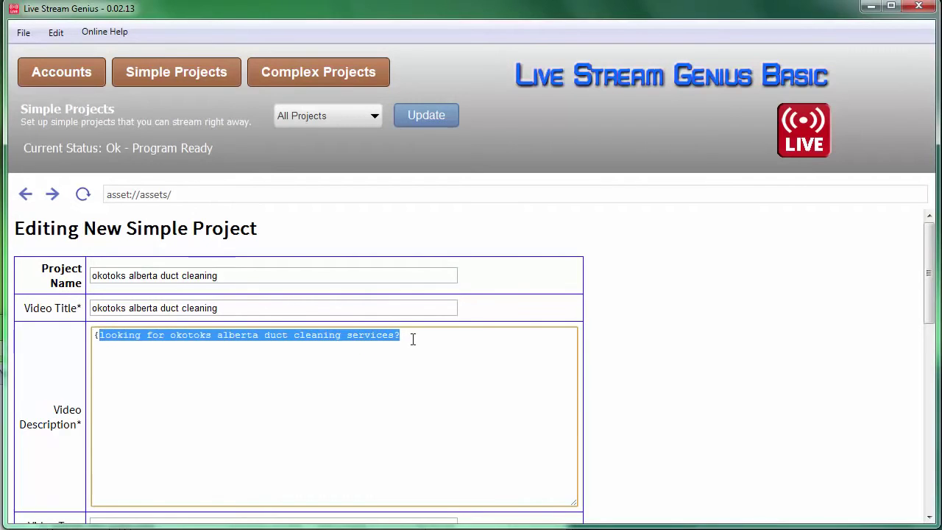
pyautogui.rightClick(411, 338)
pyautogui.click(412, 344)
pyautogui.click(412, 344)
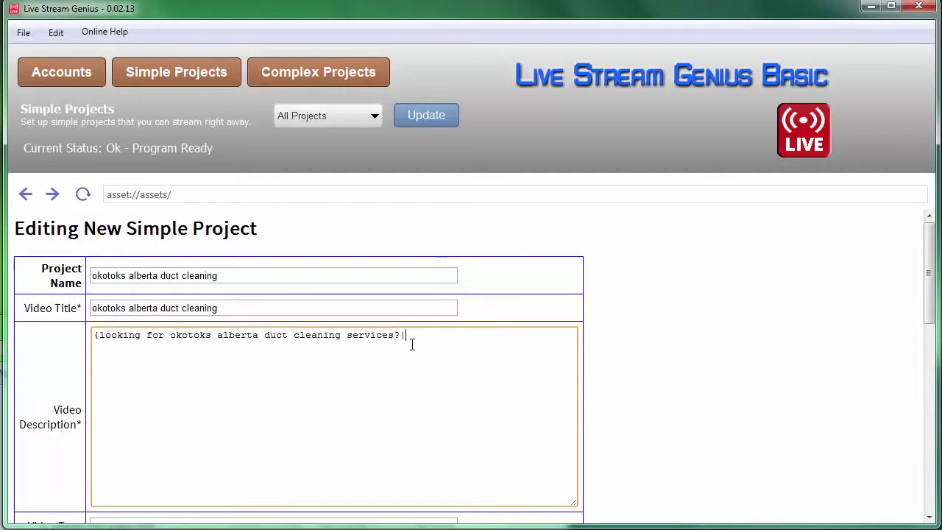
pyautogui.hotkey('ctrl', 'v')
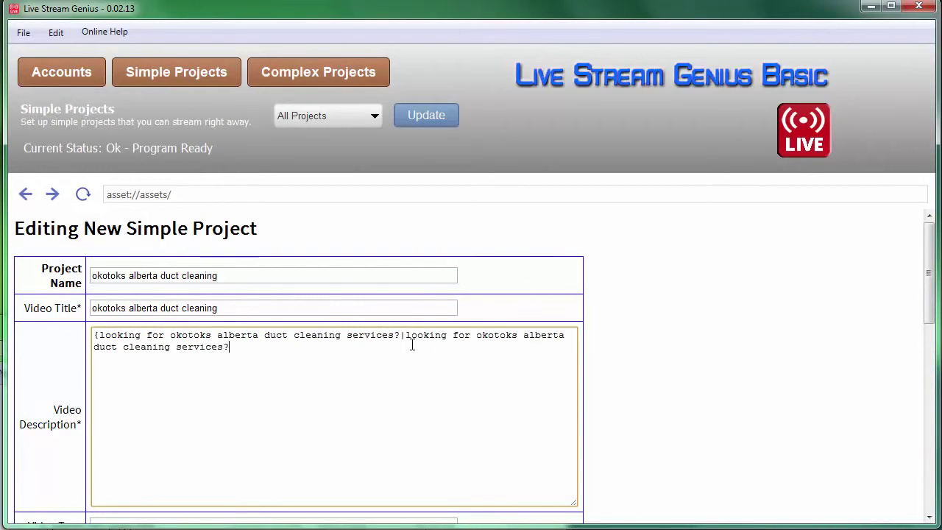
pyautogui.write('}')
pyautogui.moveTo(176, 349); pyautogui.dragTo(225, 349)
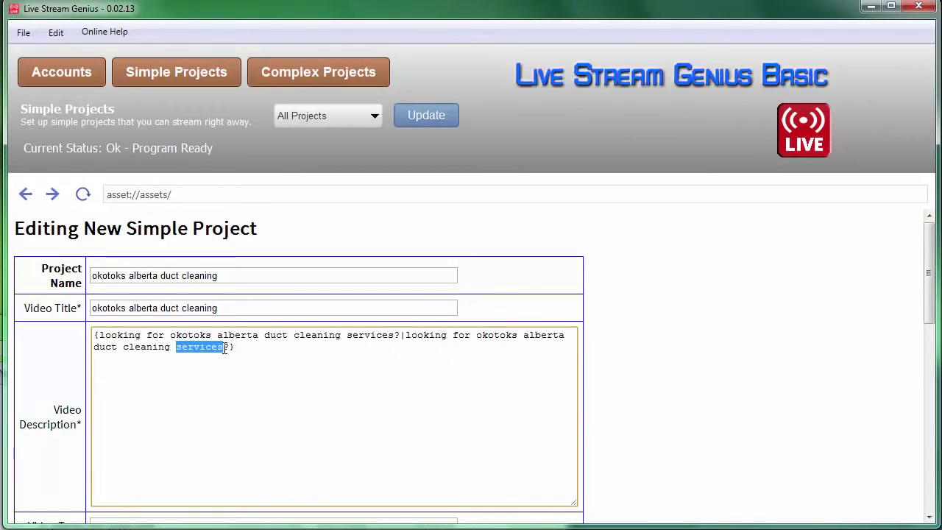
pyautogui.write('professional')
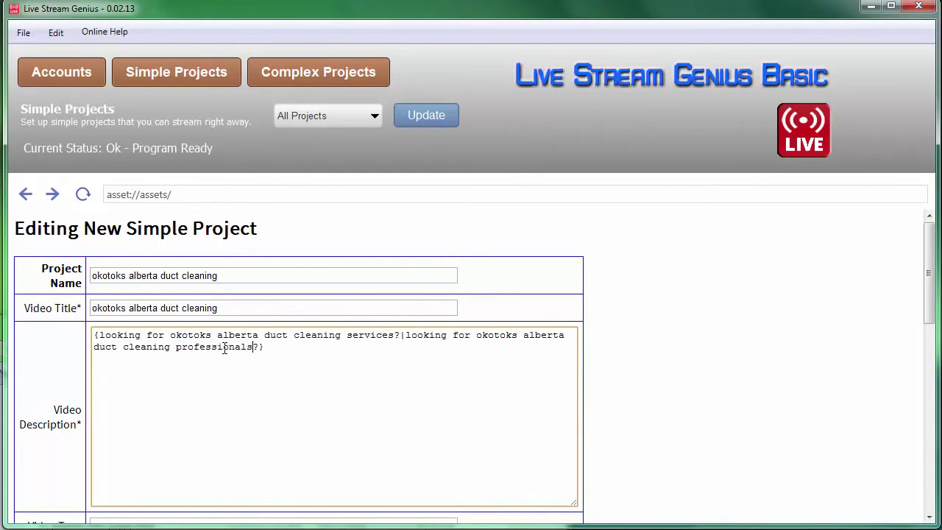
pyautogui.scroll(-2, 639, 349)
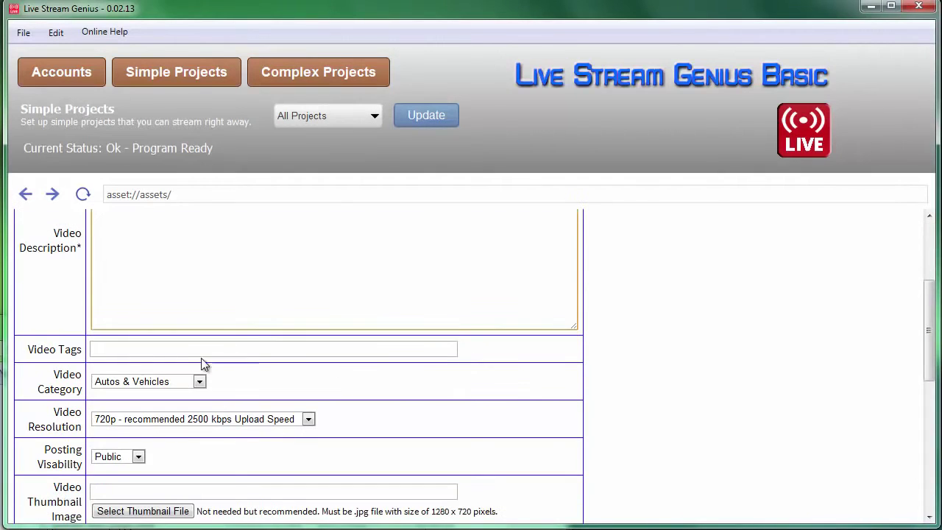
# Set the video tags to 'okotoks alberta duct cleaning'.
pyautogui.click(177, 351)
pyautogui.rightClick(143, 353)
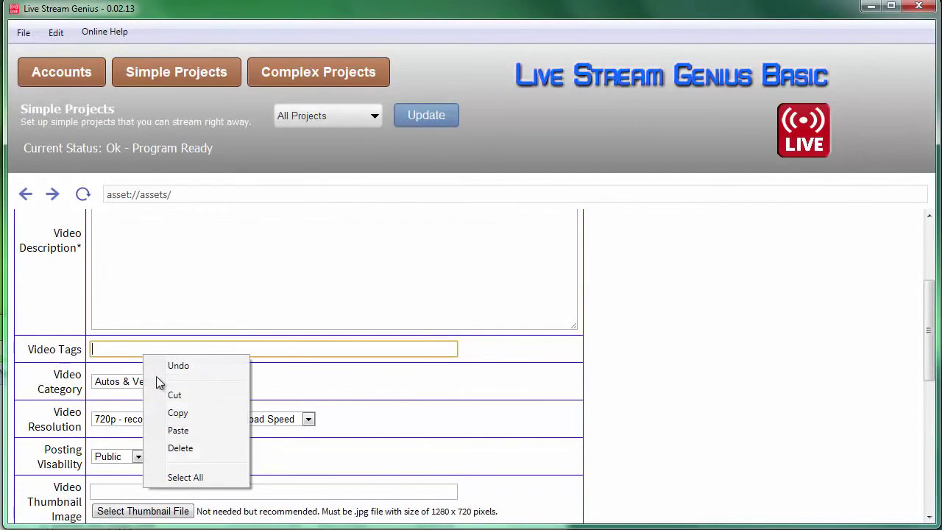
pyautogui.click(184, 430)
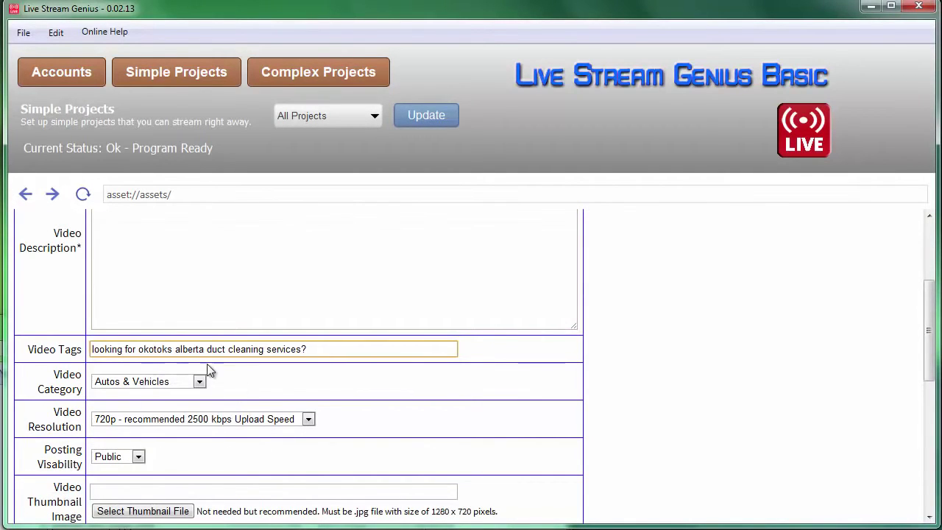
pyautogui.press('BackSpace')
pyautogui.press('BackSpace')
pyautogui.press('BackSpace')
pyautogui.press('BackSpace')
pyautogui.press('BackSpace')
pyautogui.press('BackSpace')
pyautogui.press('BackSpace')
pyautogui.press('BackSpace')
pyautogui.press('BackSpace')
pyautogui.click(140, 349)
pyautogui.press('BackSpace')
pyautogui.press('BackSpace')
pyautogui.press('BackSpace')
pyautogui.press('BackSpace')
pyautogui.press('BackSpace')
pyautogui.press('BackSpace')
pyautogui.press('BackSpace')
pyautogui.press('BackSpace')
pyautogui.press('BackSpace')
pyautogui.press('BackSpace')
pyautogui.press('BackSpace')
pyautogui.press('BackSpace')
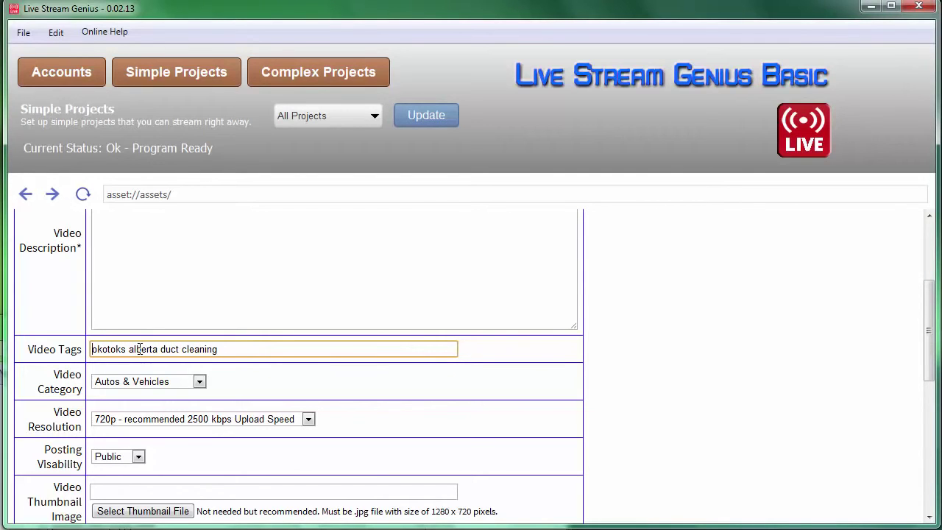
# Set the category to Howto & Style and attach lsg-sample-stream-video.mp4 as the video.
pyautogui.click(145, 383)
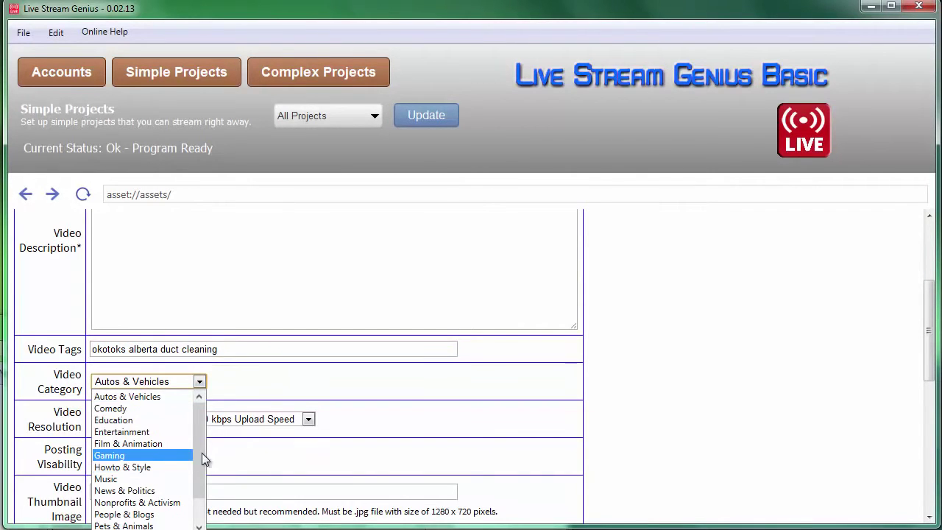
pyautogui.click(170, 466)
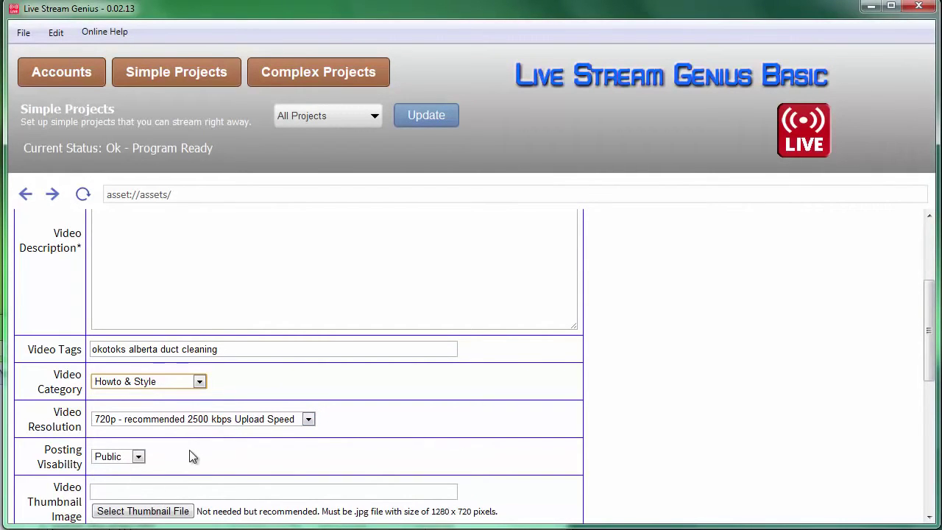
pyautogui.scroll(-3, 185, 451)
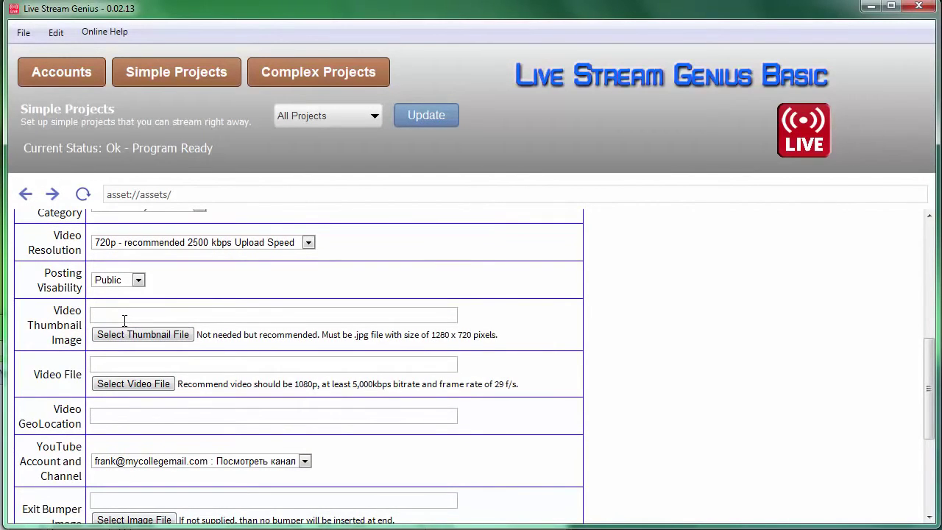
pyautogui.click(130, 383)
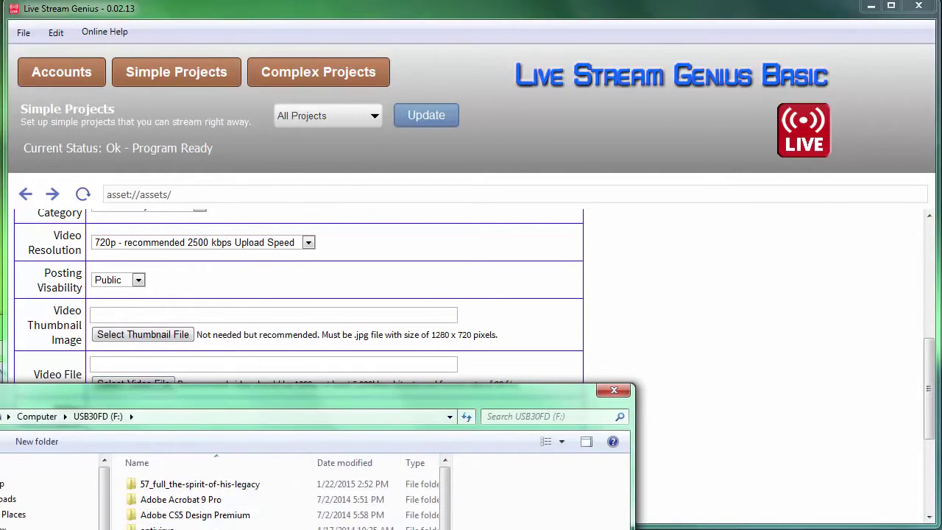
pyautogui.scroll(-1, 287, 500)
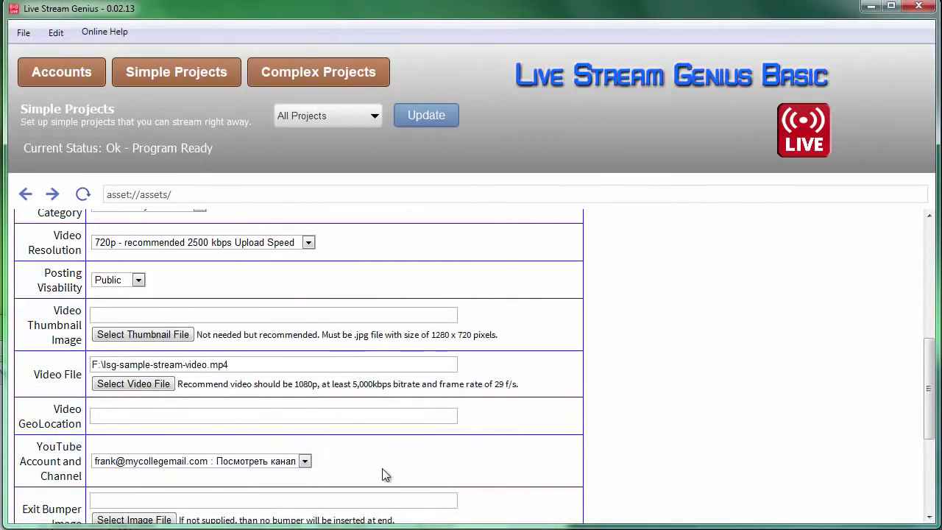
# Select Test Channel as the YouTube account to publish to.
pyautogui.click(303, 461)
pyautogui.click(287, 490)
pyautogui.scroll(-5, 417, 456)
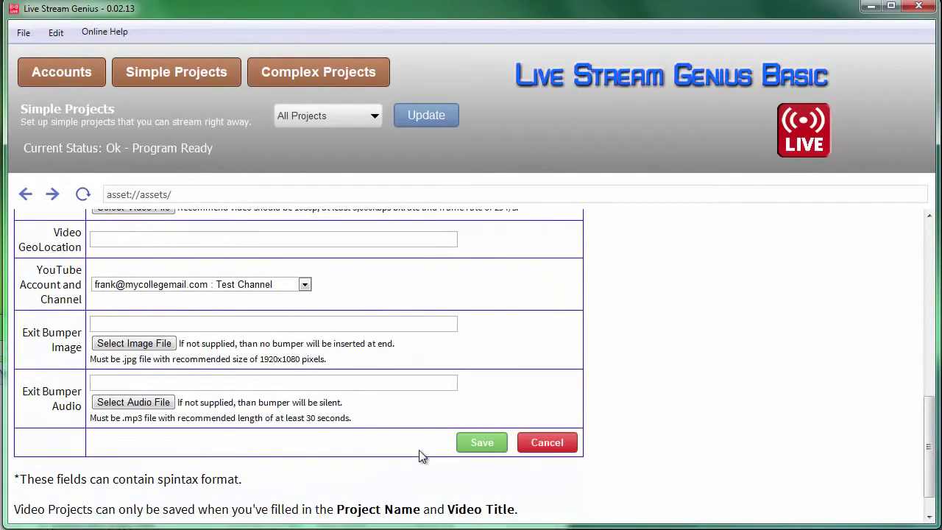
# Set the video geolocation to 'okotoks, ab'.
pyautogui.scroll(3, 226, 361)
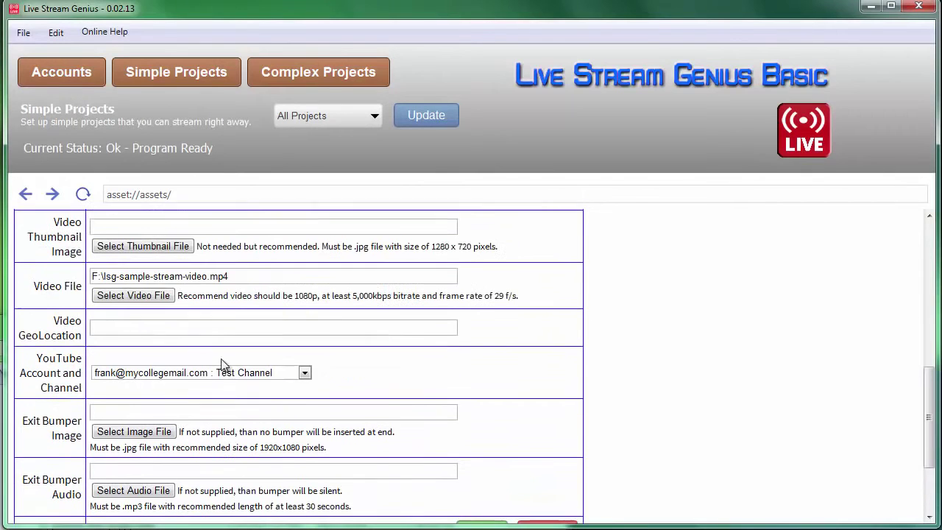
pyautogui.click(149, 332)
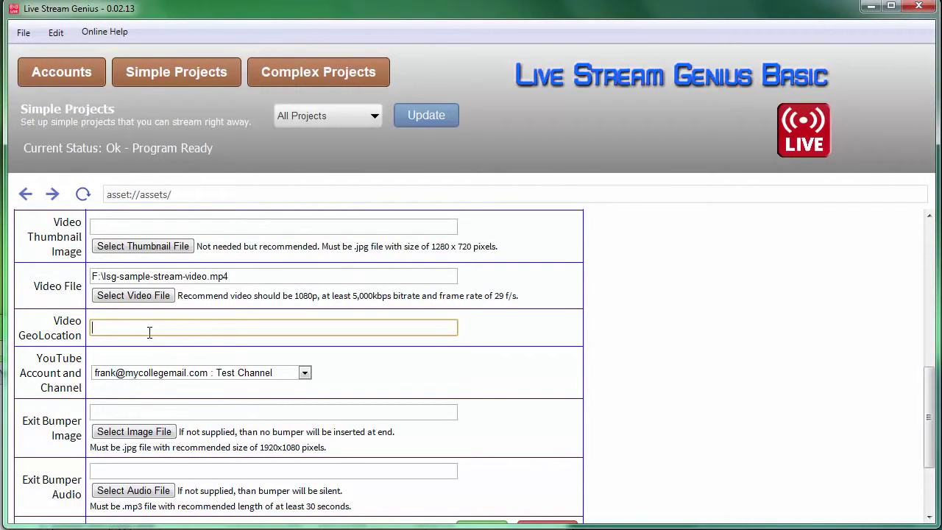
pyautogui.write('okotoks, ab')
pyautogui.click(650, 378)
# Save the project and start streaming it from the Simple Projects list.
pyautogui.scroll(-3, 650, 379)
pyautogui.click(476, 407)
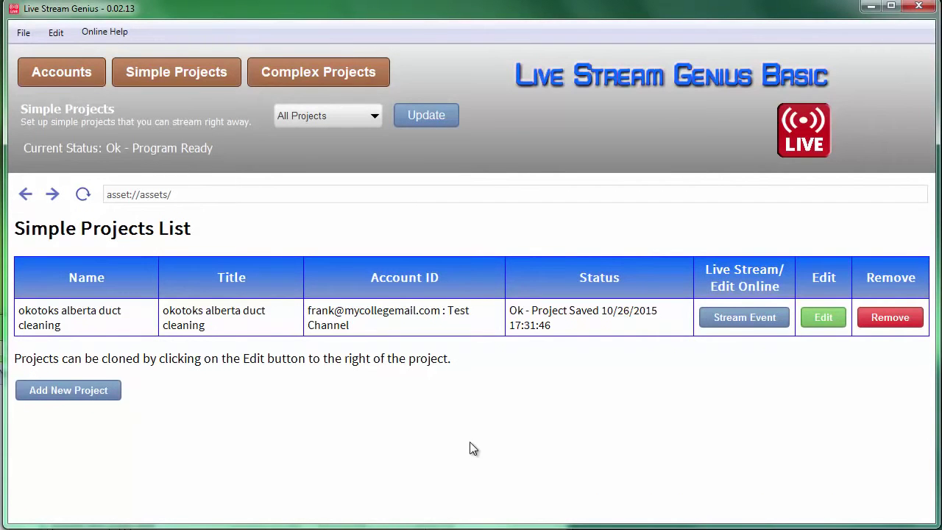
pyautogui.click(747, 324)
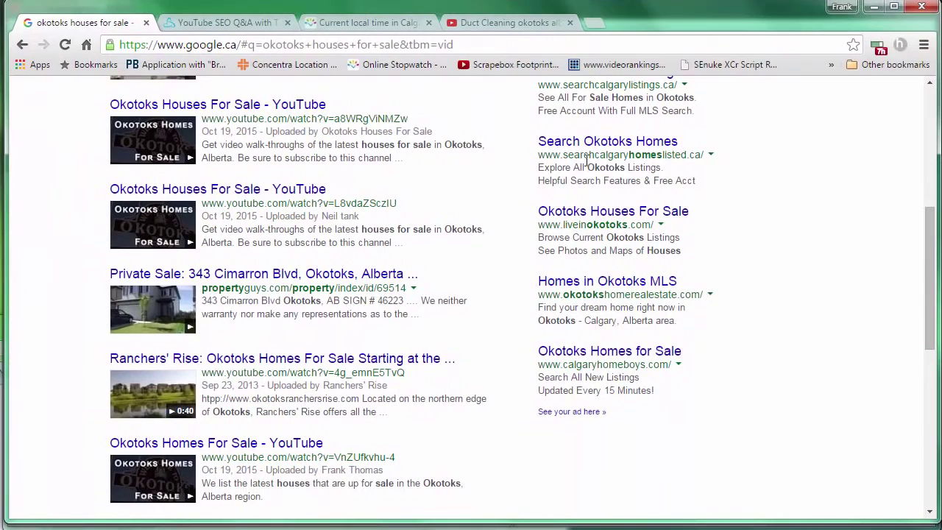
# Switch the 'okotoks houses for sale' search to web results and look them over.
pyautogui.moveTo(929, 301); pyautogui.dragTo(900, 130)
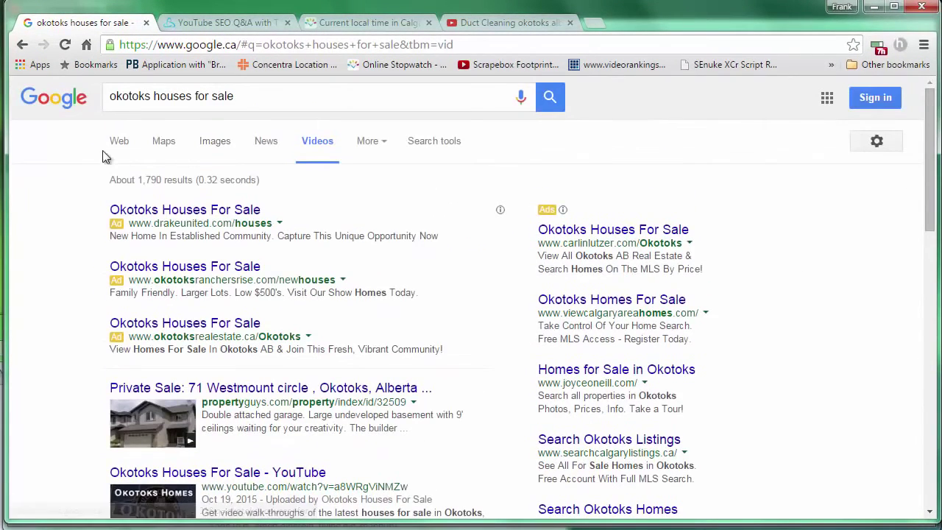
pyautogui.click(119, 142)
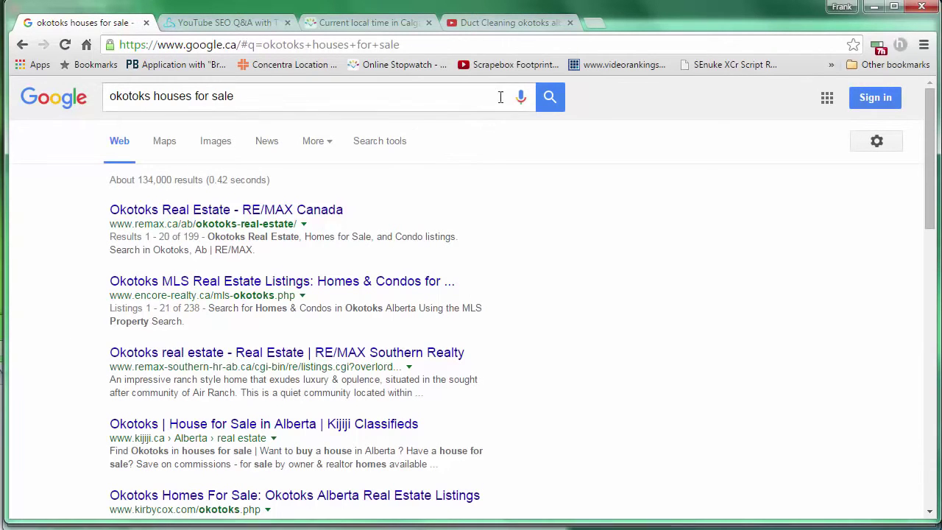
pyautogui.scroll(-11, 329, 251)
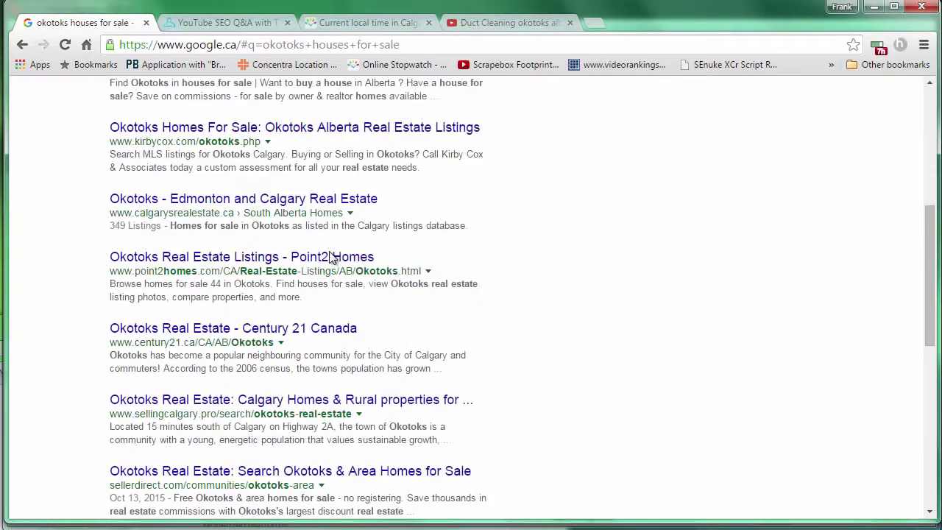
pyautogui.scroll(7, 329, 251)
pyautogui.scroll(4, 329, 250)
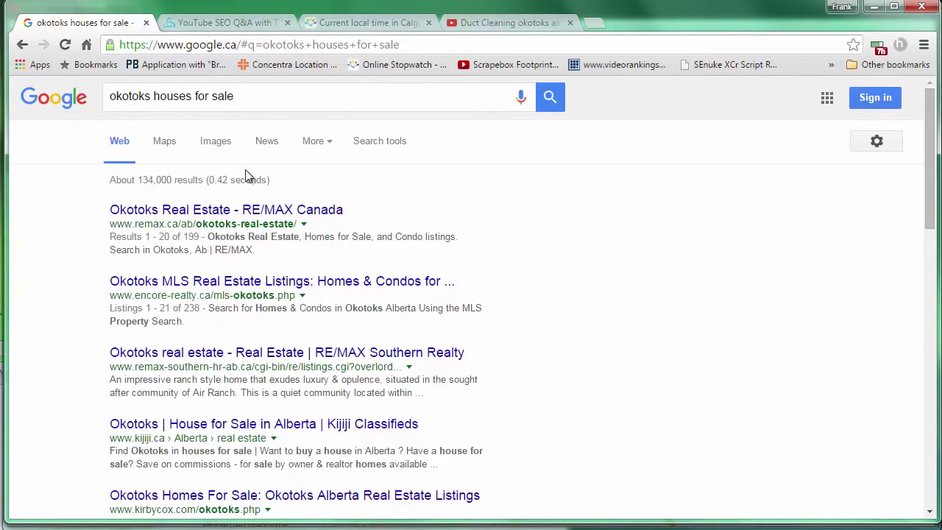
# Return to video results via More > Videos and scroll through the Okotoks YouTube listings.
pyautogui.click(313, 141)
pyautogui.click(316, 178)
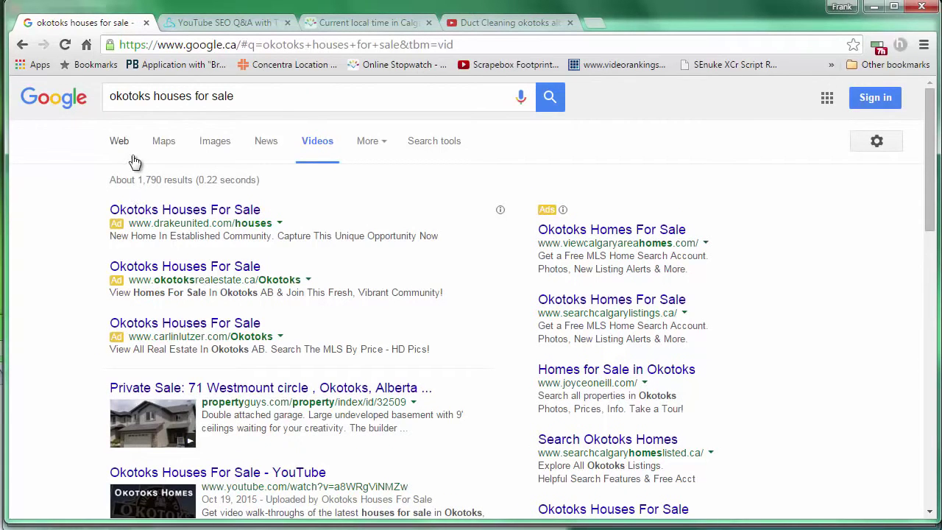
pyautogui.scroll(-2, 73, 249)
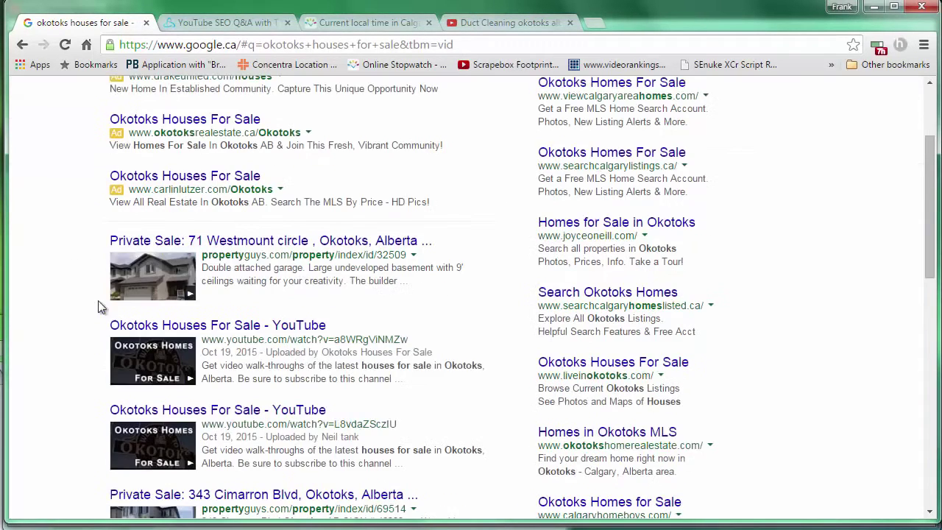
pyautogui.scroll(-1, 92, 322)
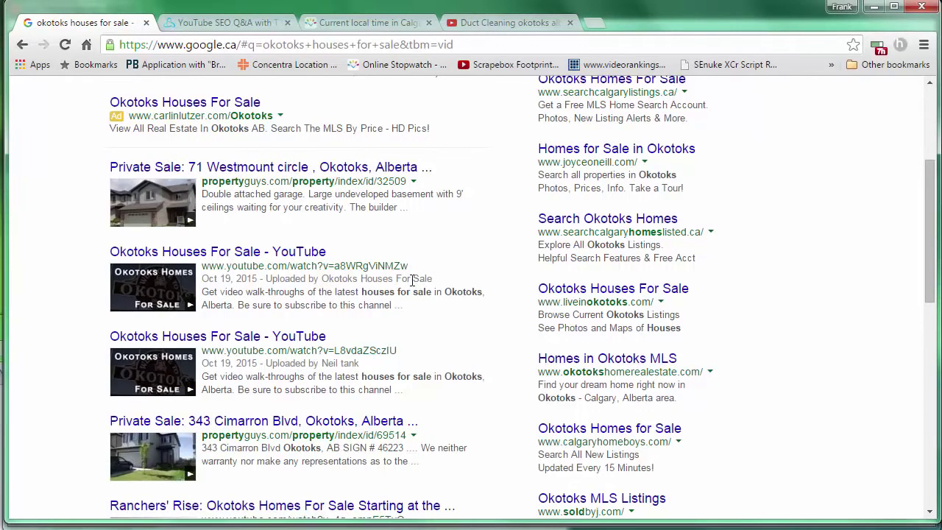
pyautogui.scroll(-1, 366, 362)
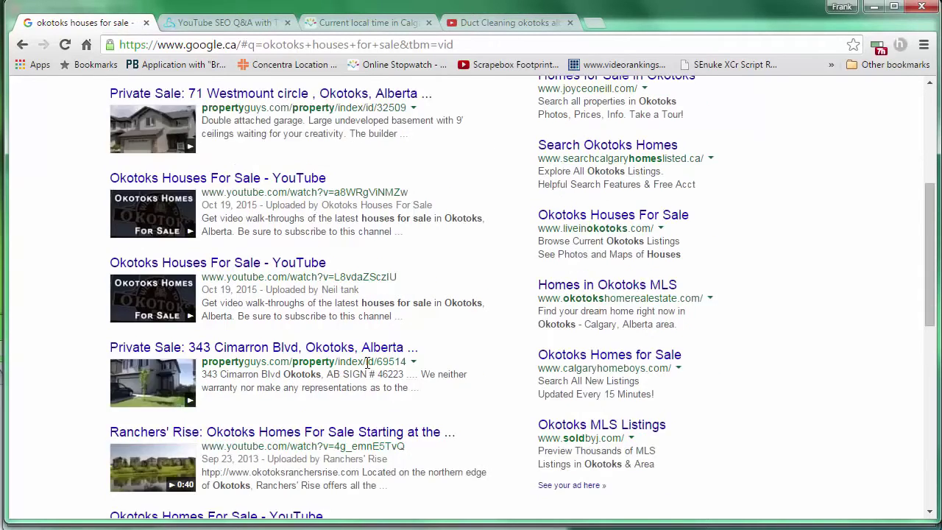
pyautogui.scroll(-2, 366, 362)
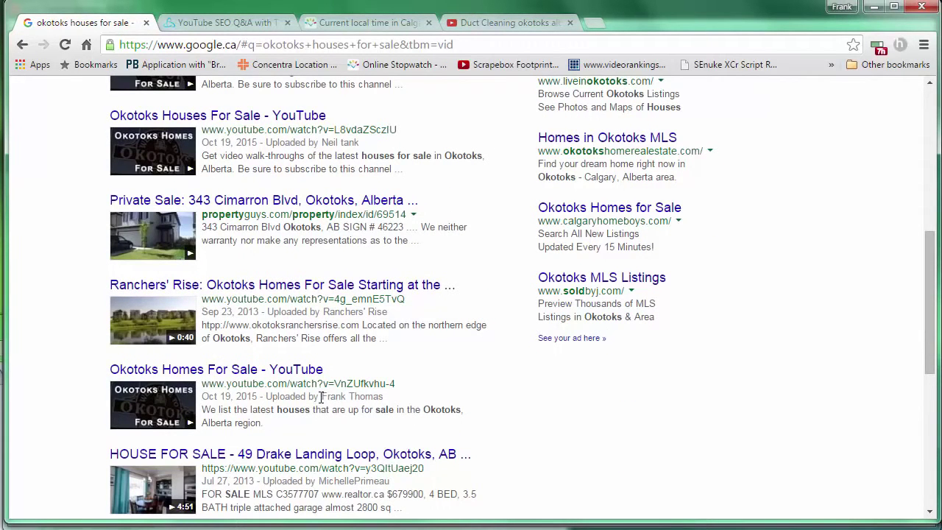
pyautogui.scroll(5, 321, 397)
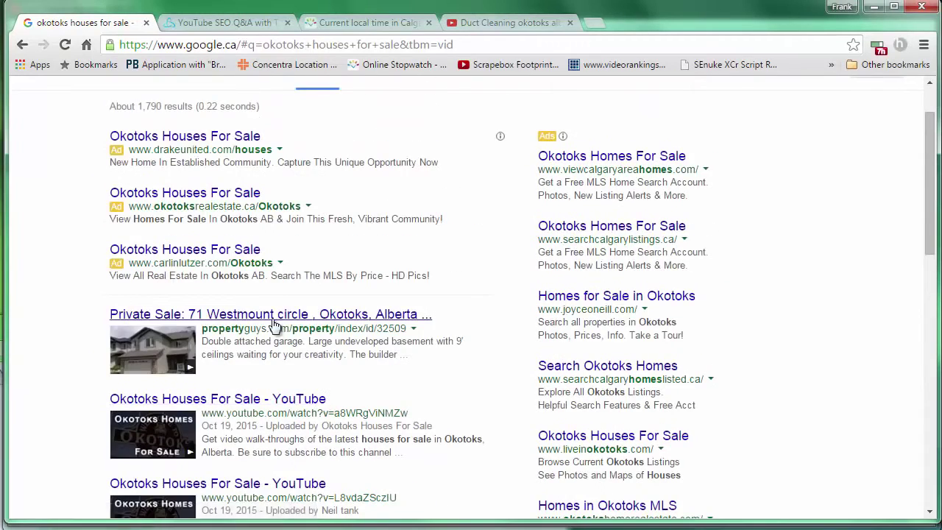
pyautogui.scroll(-3, 300, 370)
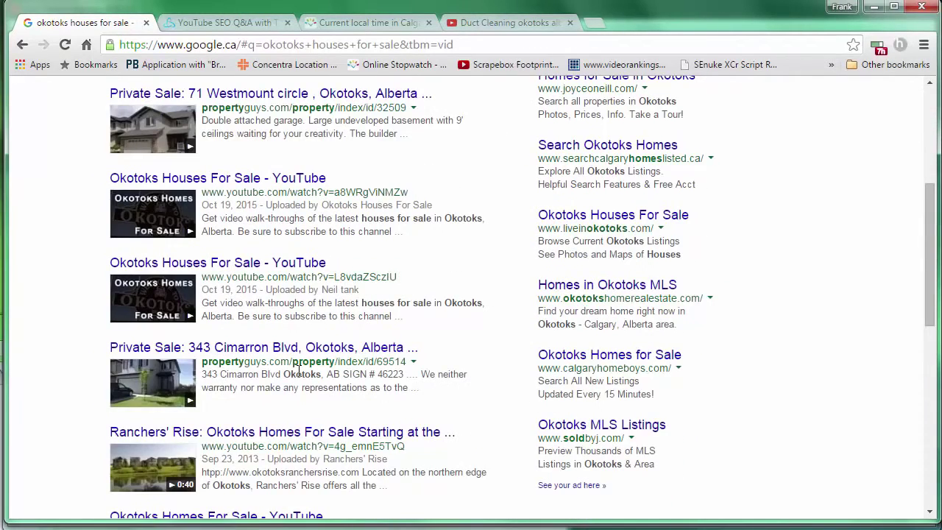
pyautogui.scroll(2, 299, 370)
pyautogui.scroll(1, 299, 375)
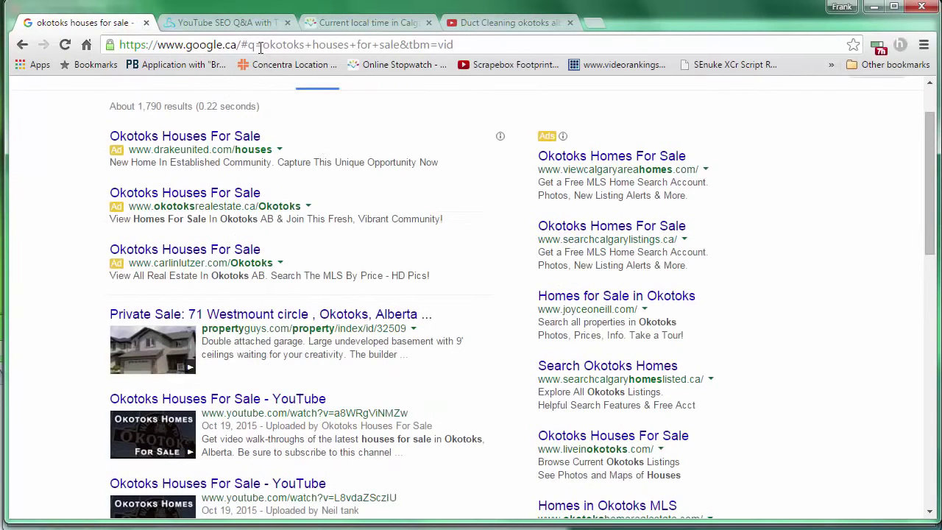
# Scroll the YouTube SEO Q&A article to the live-streaming answer 'It does. It's huge.'.
pyautogui.click(244, 27)
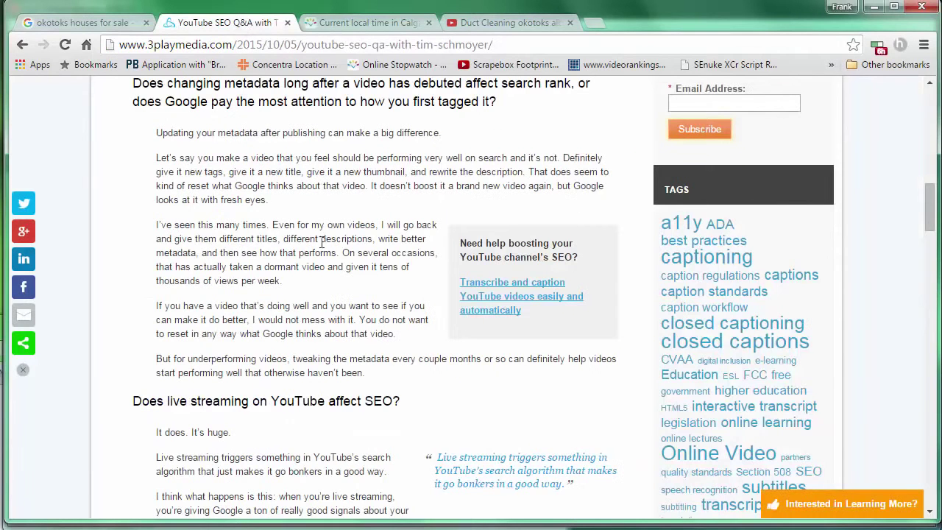
pyautogui.moveTo(930, 219); pyautogui.dragTo(912, 127)
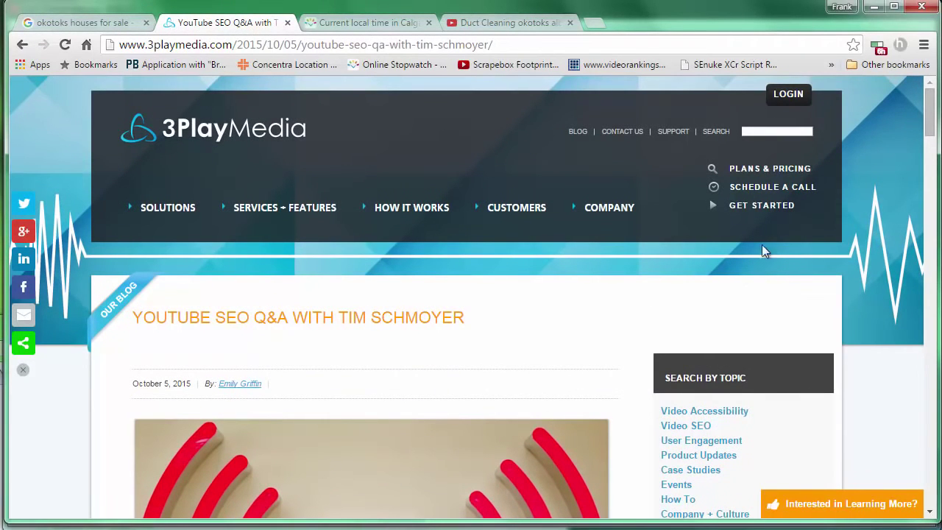
pyautogui.moveTo(930, 124); pyautogui.dragTo(924, 175)
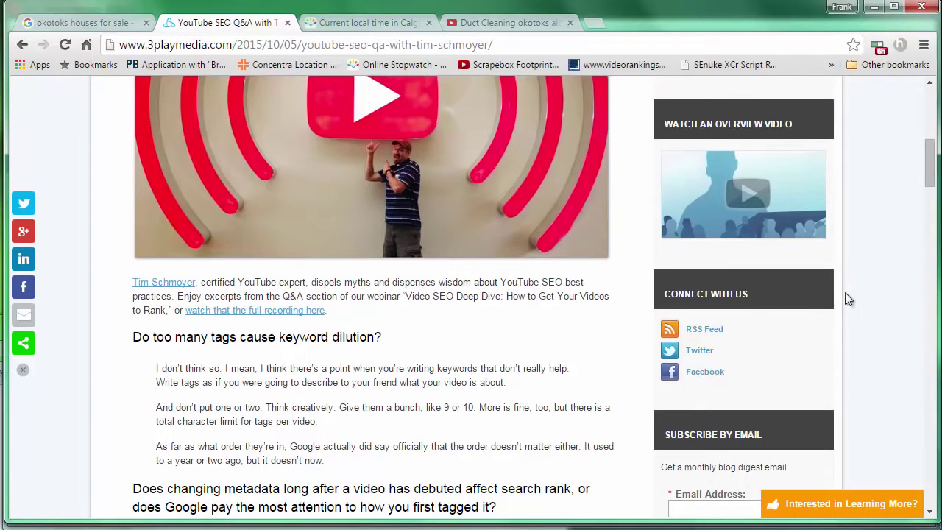
pyautogui.moveTo(929, 175); pyautogui.dragTo(926, 244)
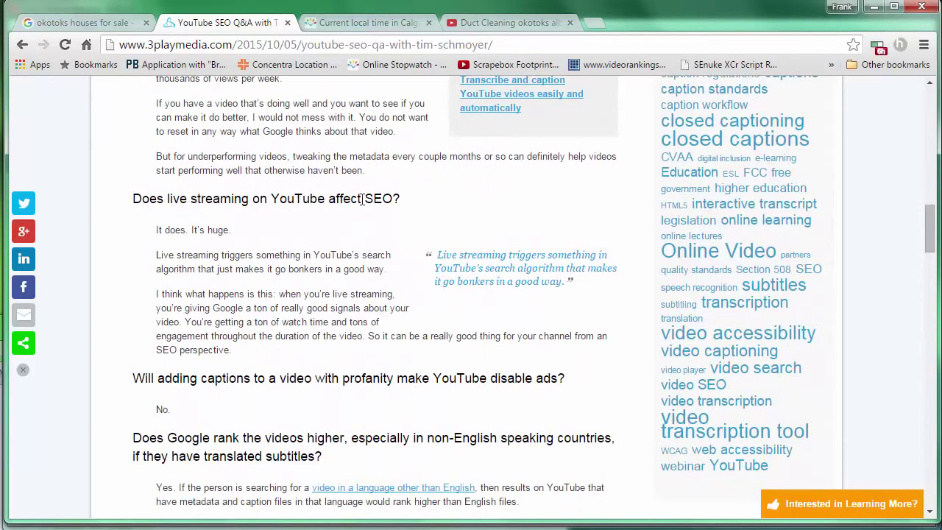
pyautogui.moveTo(157, 230); pyautogui.dragTo(242, 234)
pyautogui.click(243, 238)
# Return to the 'okotoks houses for sale' video results and scroll through them.
pyautogui.click(92, 23)
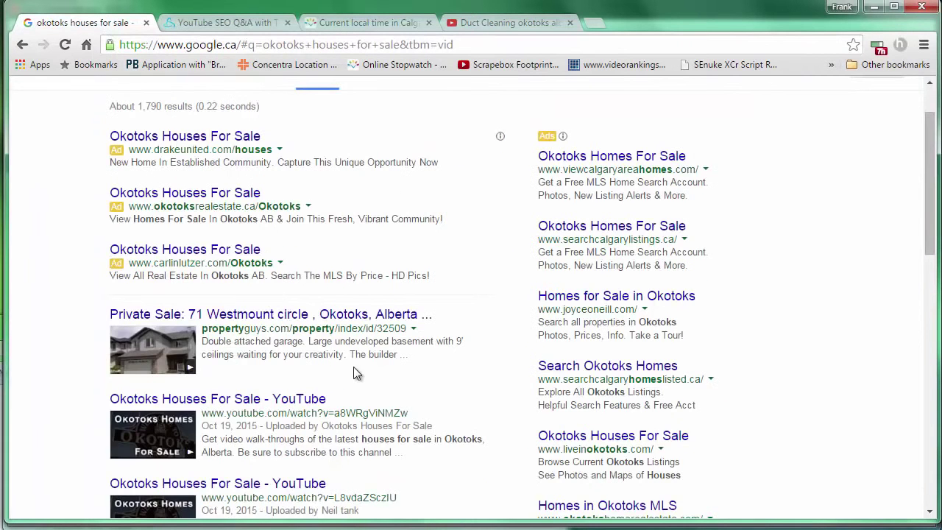
pyautogui.scroll(-2, 354, 368)
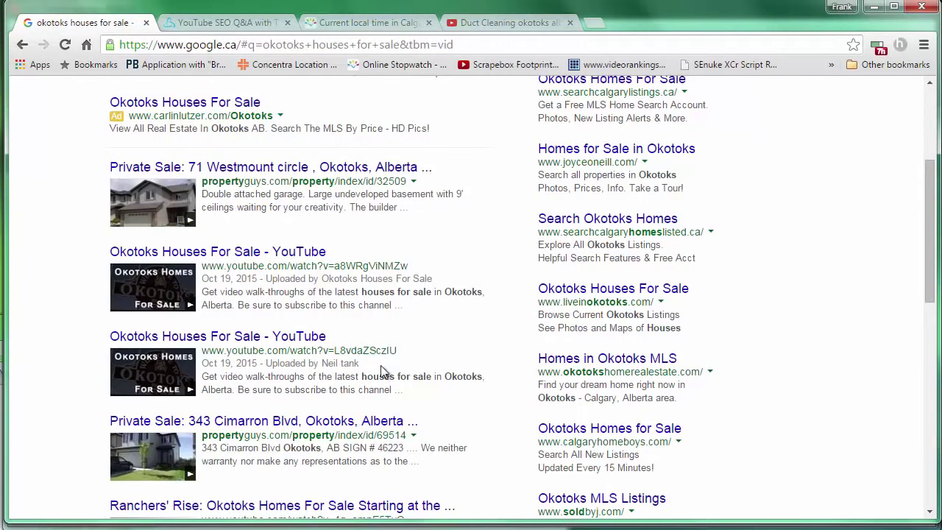
pyautogui.scroll(-2, 379, 305)
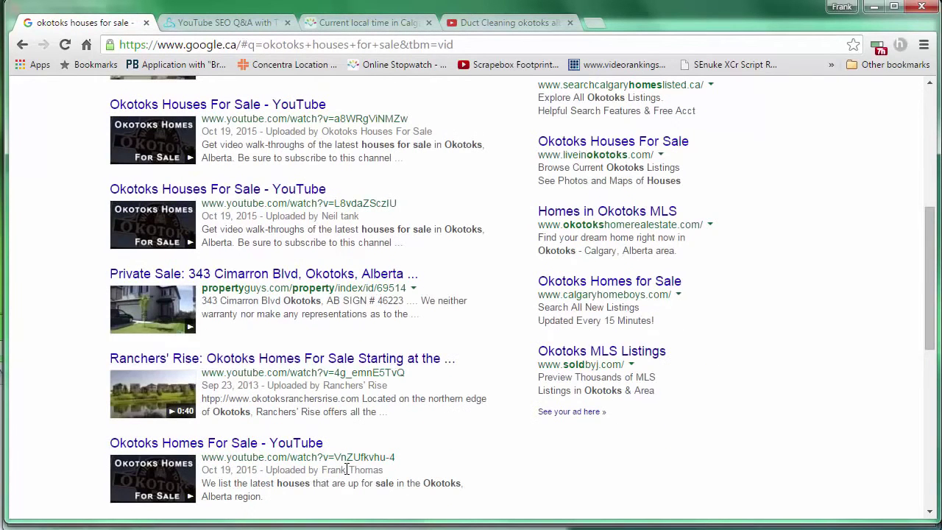
pyautogui.scroll(4, 346, 468)
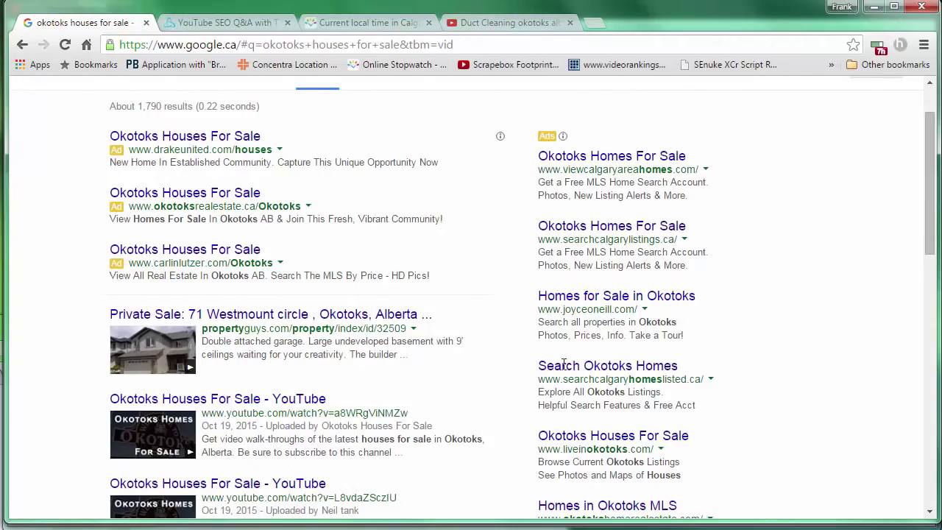
pyautogui.scroll(-7, 571, 214)
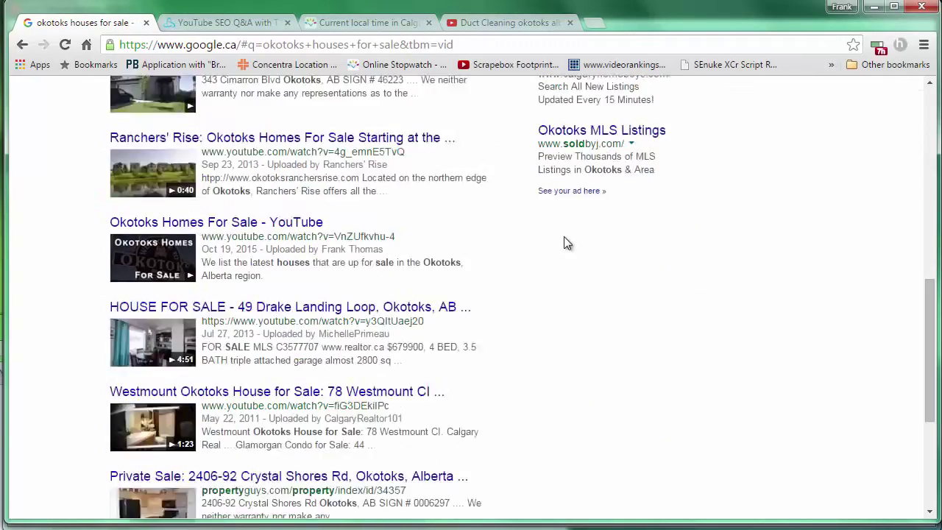
pyautogui.scroll(-3, 563, 239)
pyautogui.scroll(10, 563, 241)
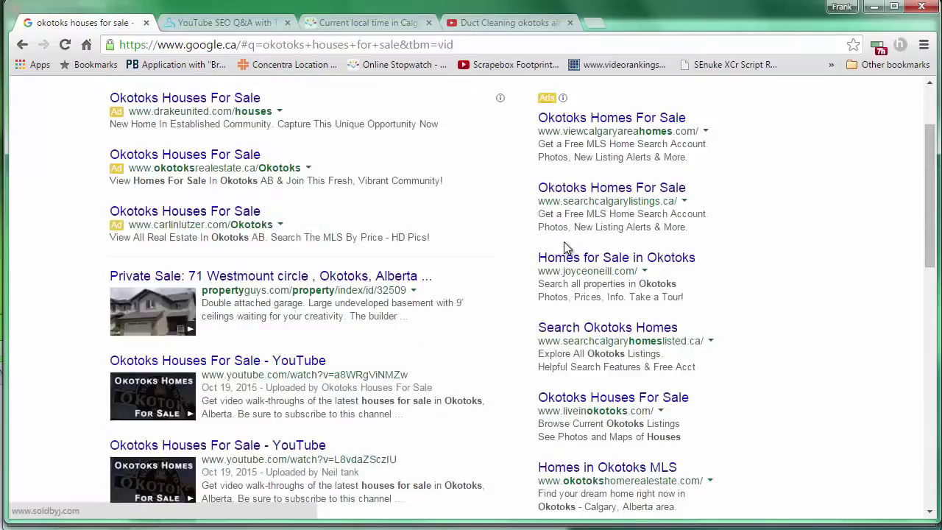
pyautogui.scroll(2, 566, 246)
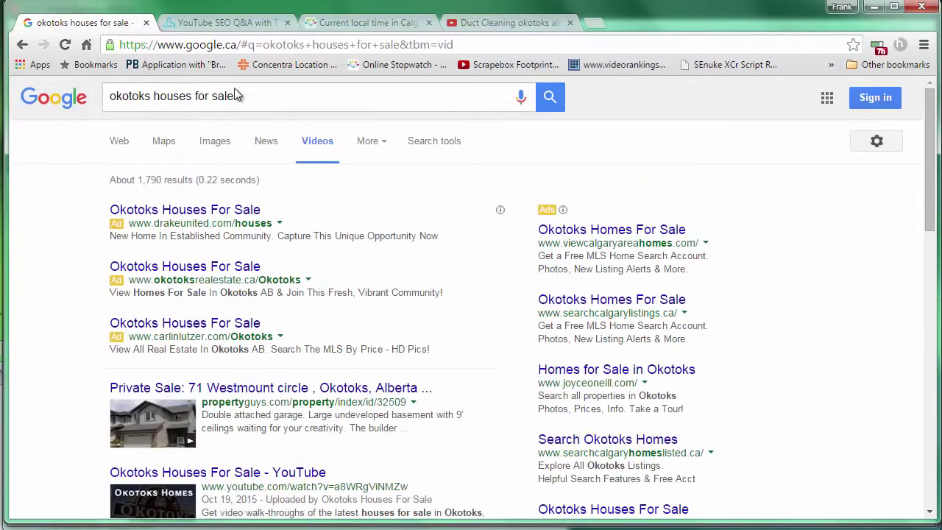
pyautogui.scroll(-2, 248, 261)
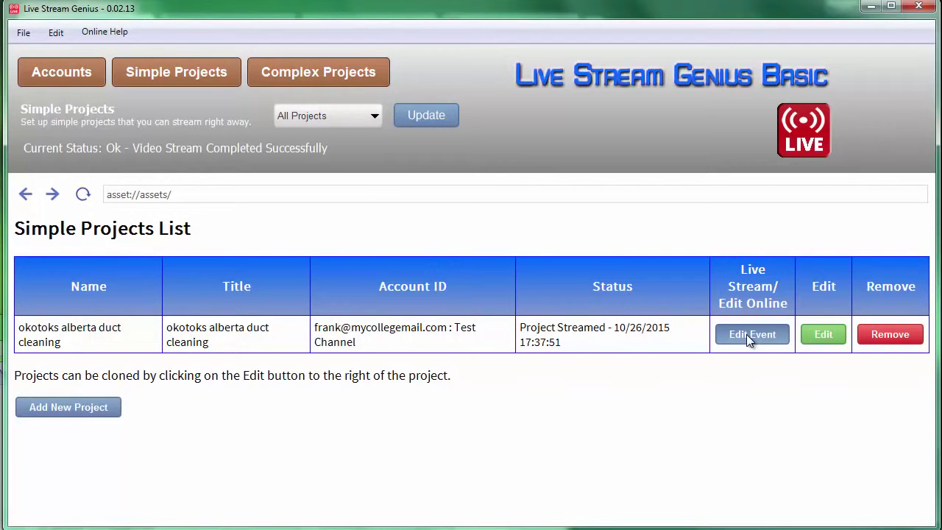
# Edit the okotoks alberta duct cleaning project and clone it, scrolling down to Save.
pyautogui.click(824, 335)
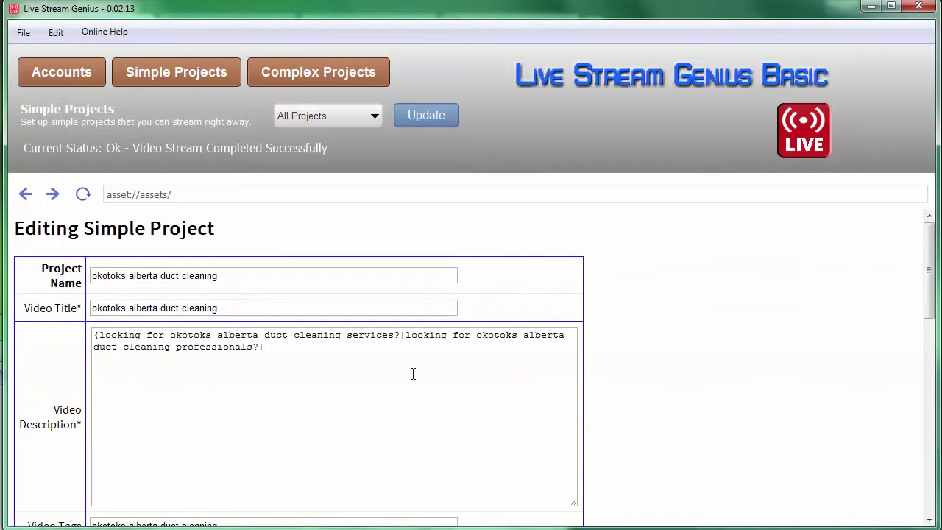
pyautogui.scroll(-10, 434, 381)
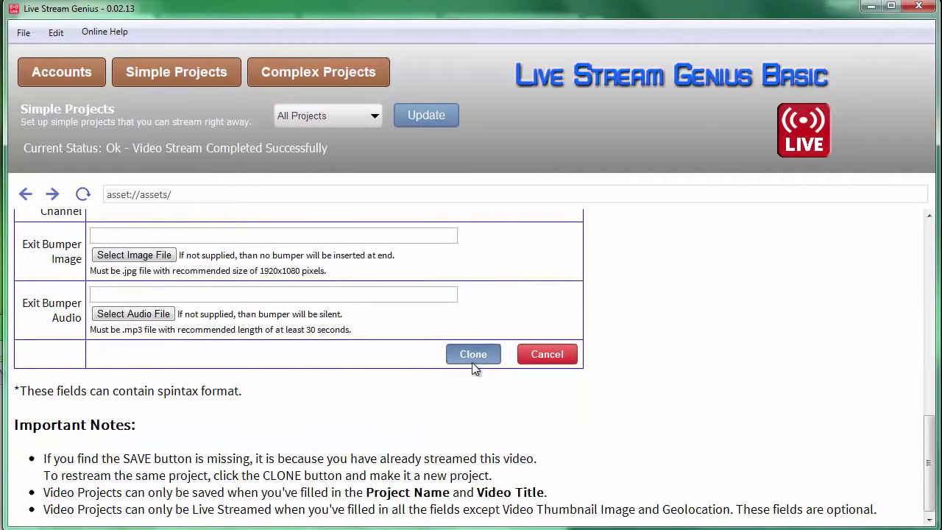
pyautogui.click(475, 362)
pyautogui.scroll(-10, 582, 404)
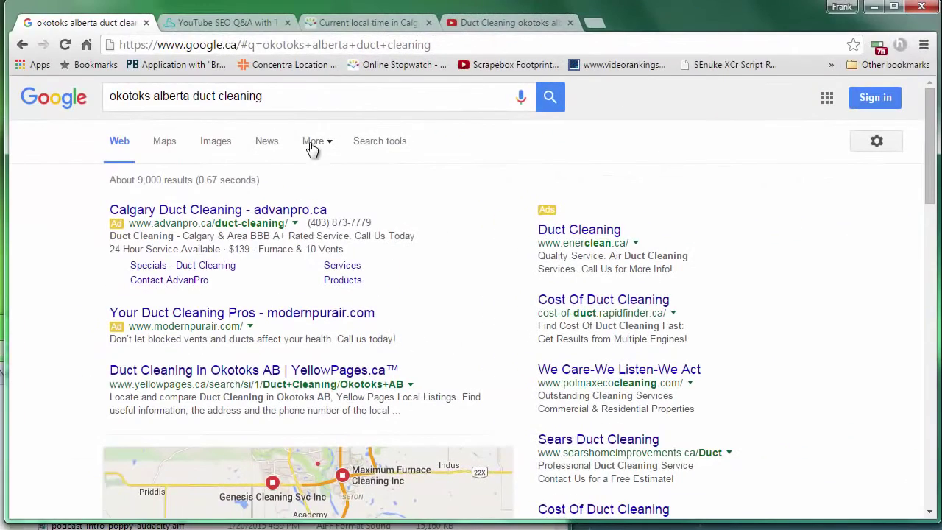
# Show video results for 'okotoks alberta duct cleaning' and highlight the new upload's date line.
pyautogui.click(315, 141)
pyautogui.click(318, 175)
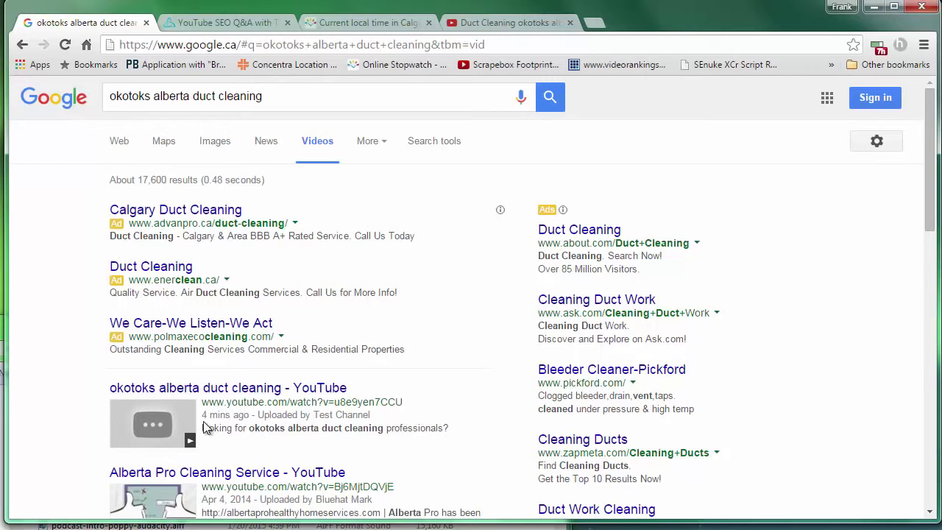
pyautogui.moveTo(202, 414); pyautogui.dragTo(374, 415)
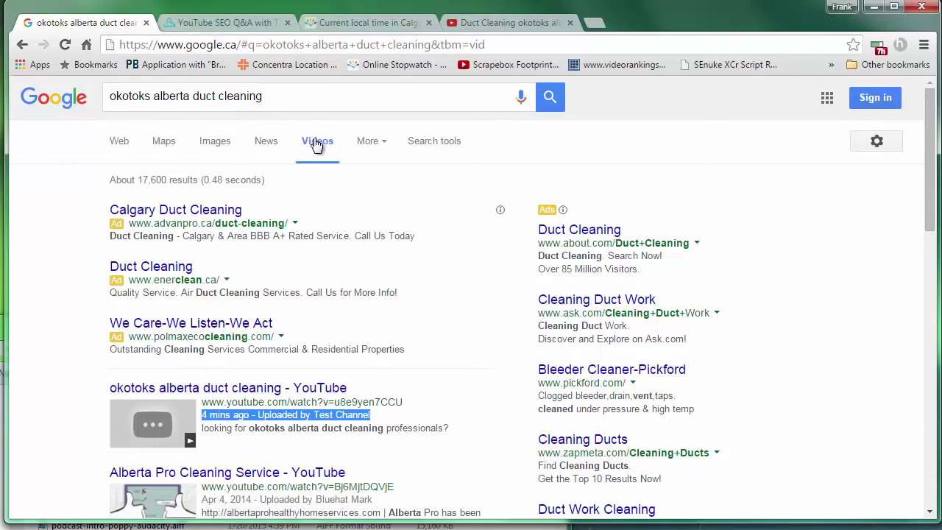
# Switch to web results and scroll through them.
pyautogui.click(118, 140)
pyautogui.scroll(-7, 61, 343)
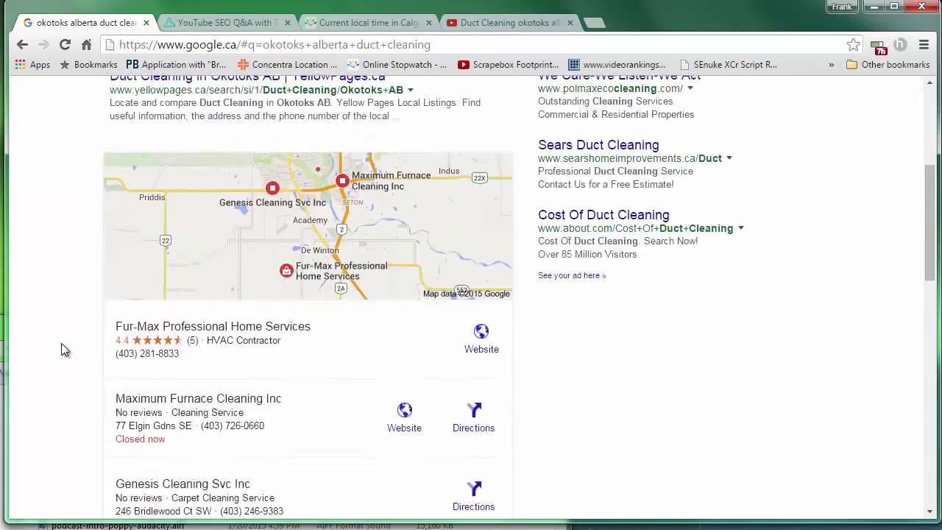
pyautogui.scroll(-3, 61, 350)
pyautogui.scroll(-2, 61, 343)
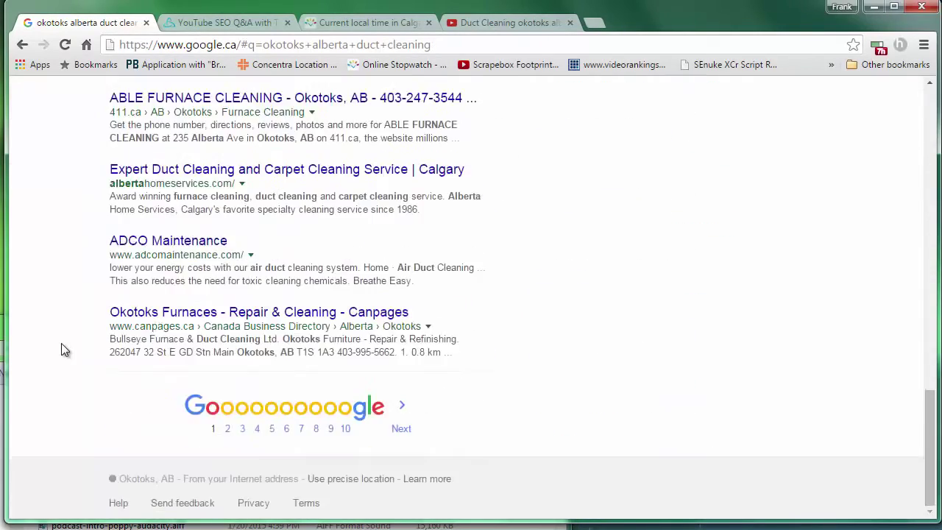
pyautogui.scroll(10, 61, 342)
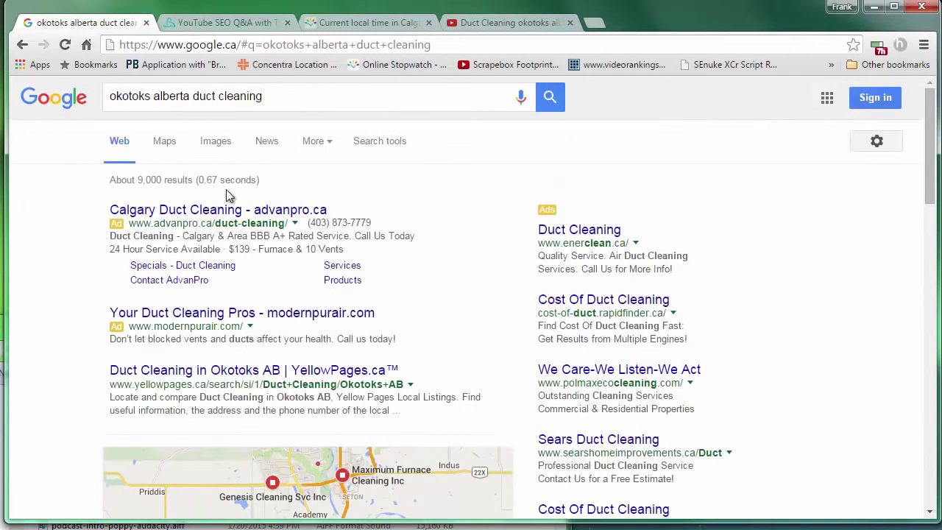
# Go back to video results via More > Videos and scroll through the listings.
pyautogui.click(322, 142)
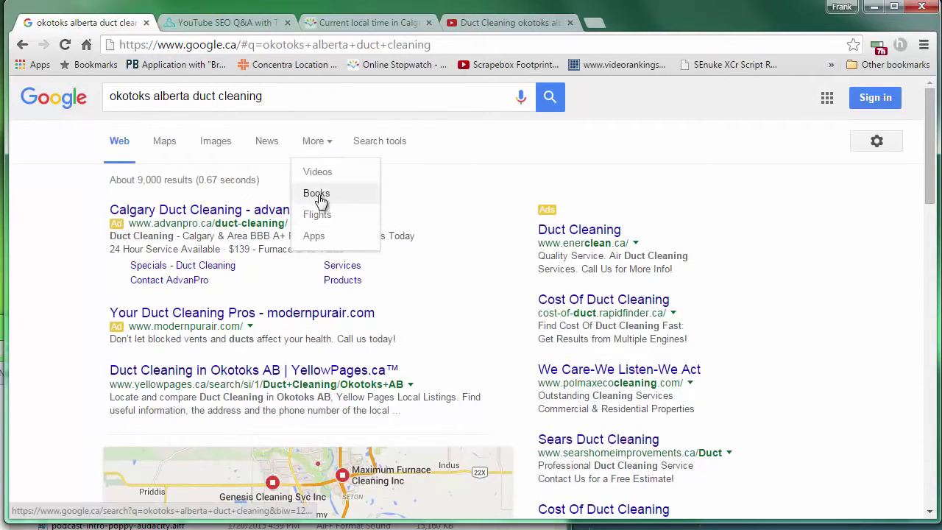
pyautogui.click(318, 177)
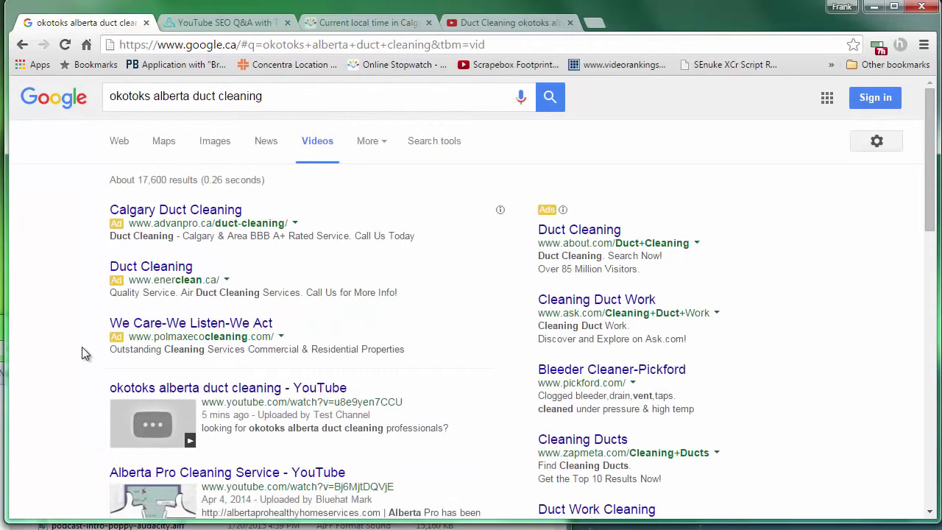
pyautogui.scroll(-1, 80, 346)
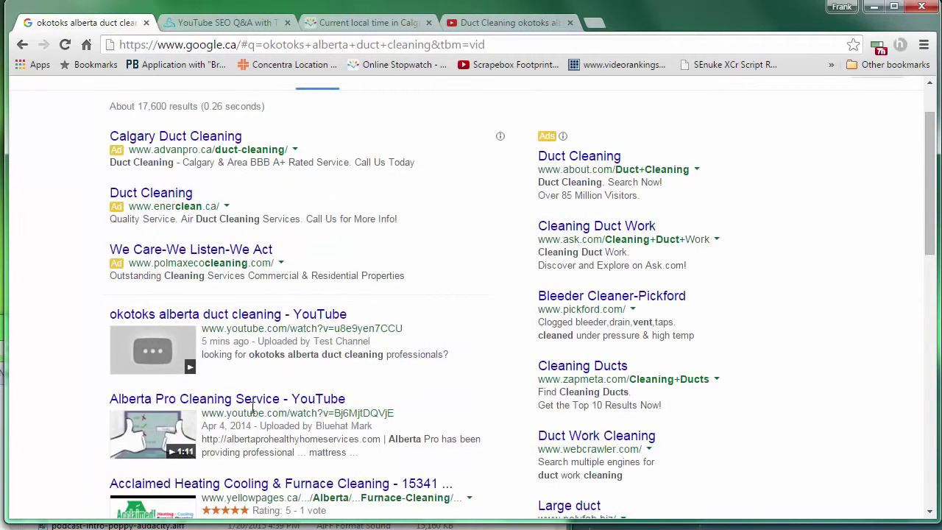
pyautogui.scroll(-1, 246, 417)
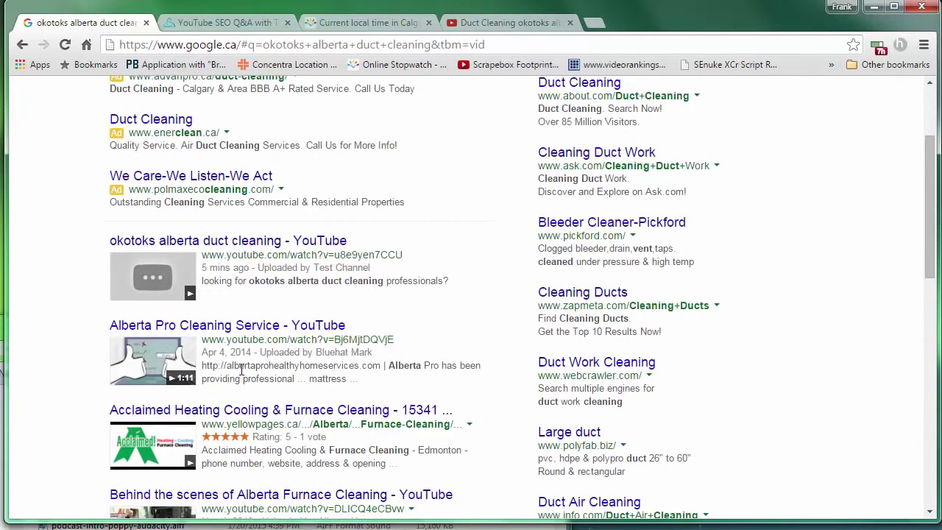
pyautogui.scroll(-2, 251, 348)
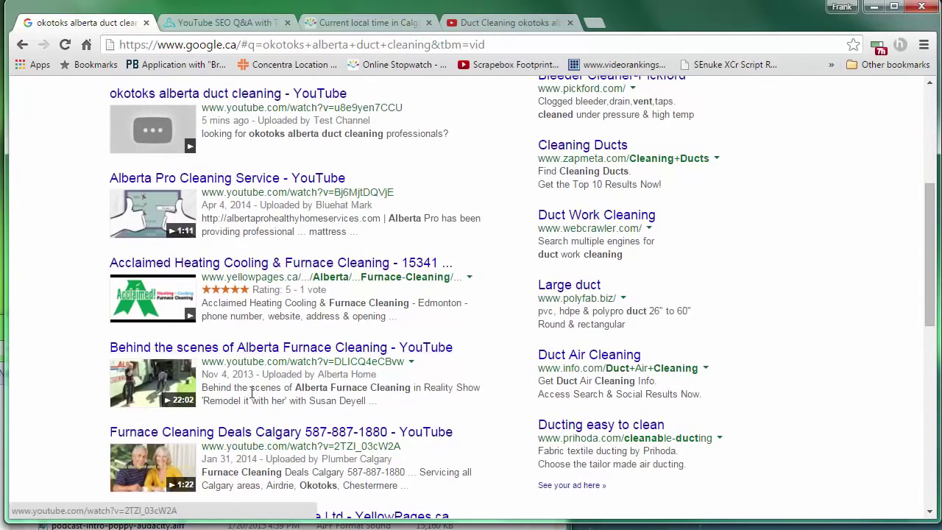
pyautogui.scroll(-2, 251, 391)
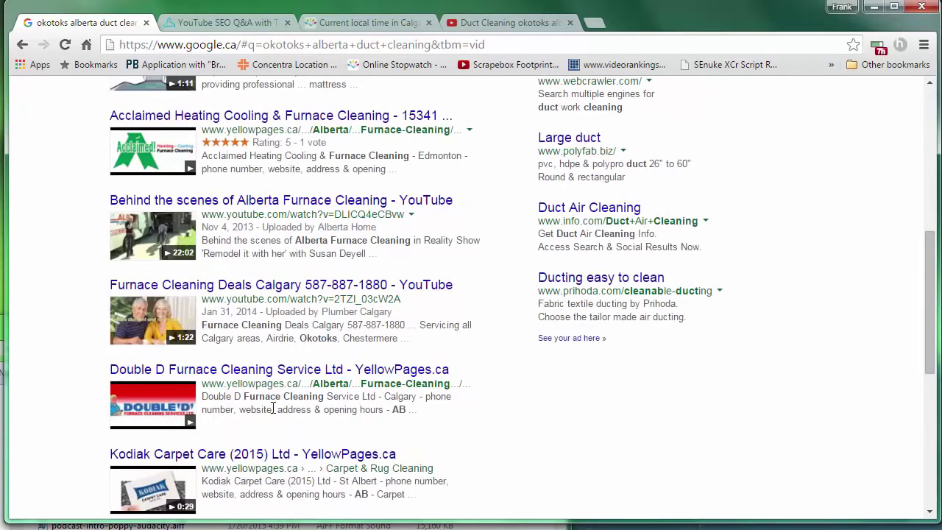
pyautogui.scroll(-1, 270, 408)
pyautogui.scroll(6, 266, 408)
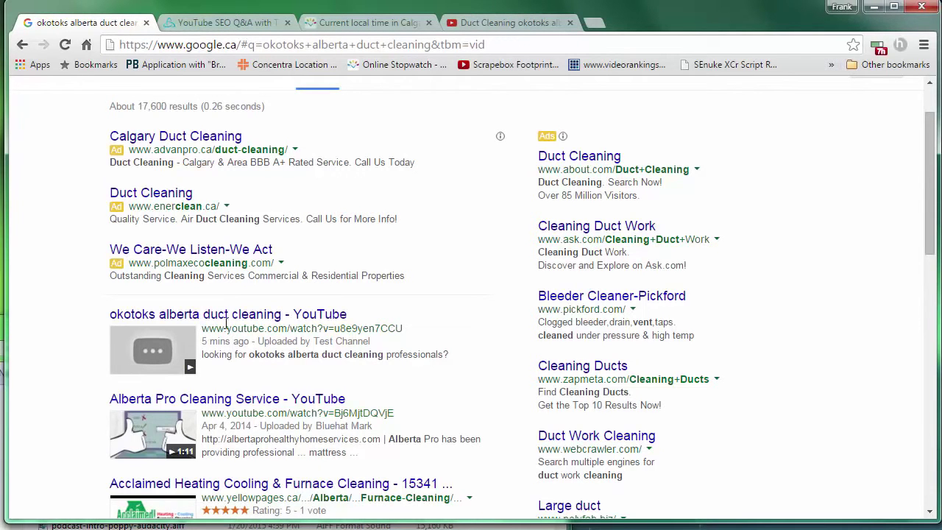
# Glance at the YouTube SEO Q&A article, then return to the duct cleaning video results.
pyautogui.click(226, 23)
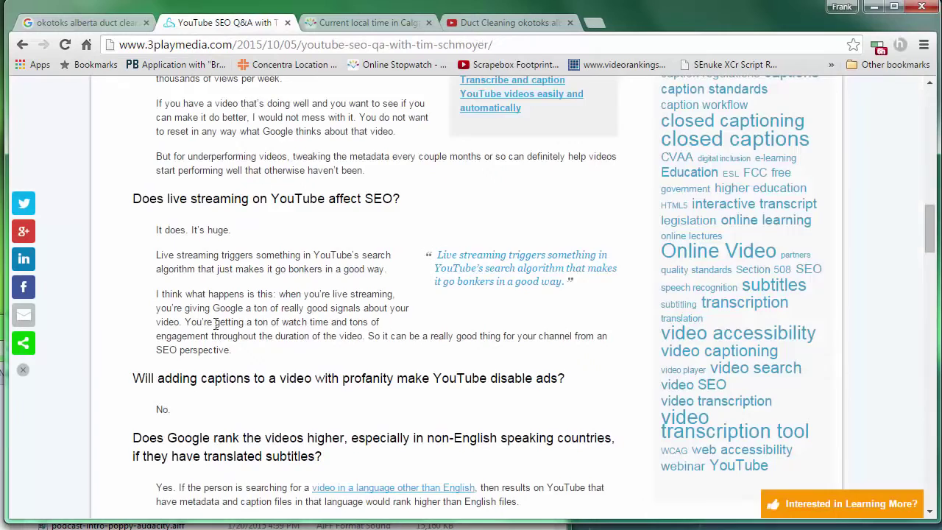
pyautogui.scroll(10, 216, 324)
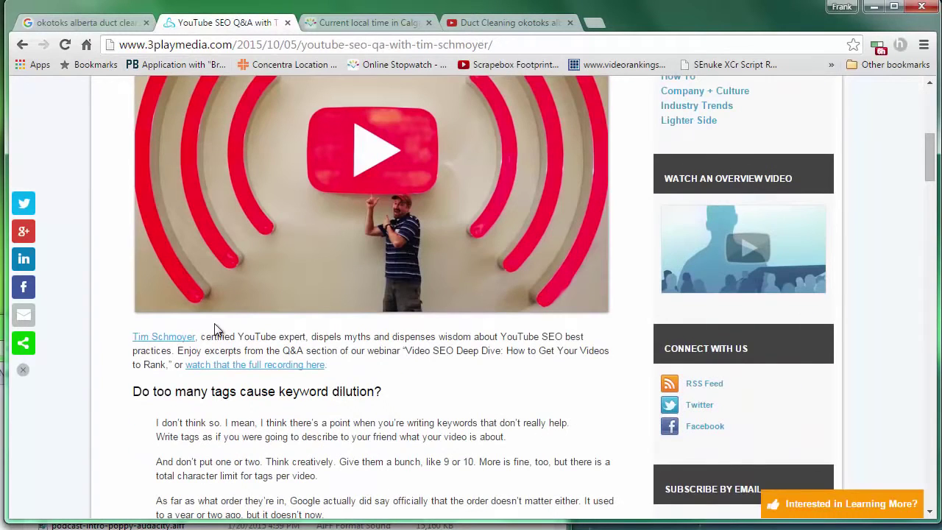
pyautogui.click(105, 25)
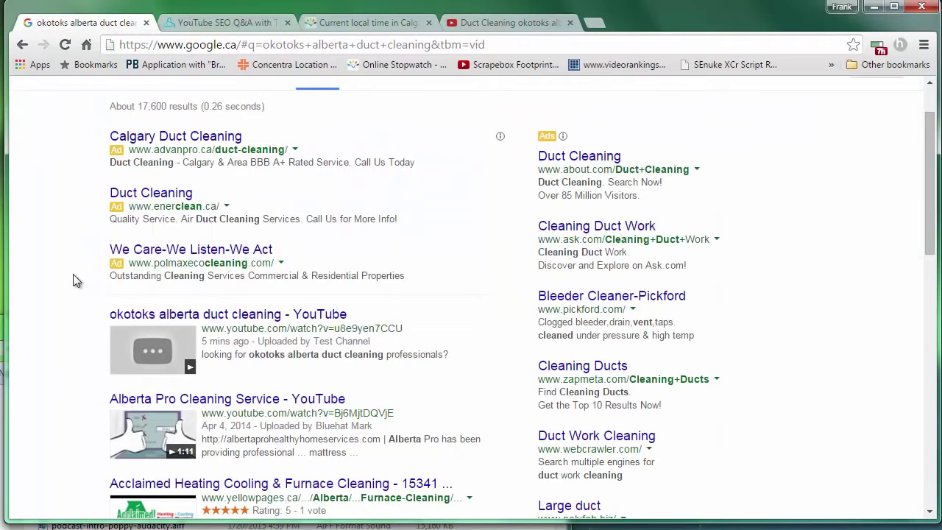